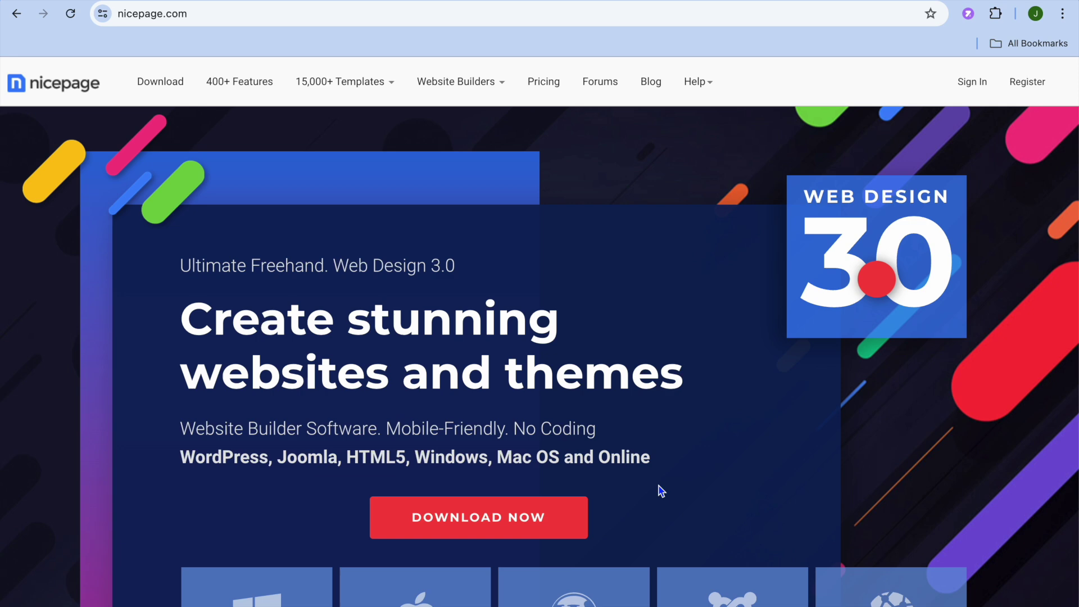
Scroll the nicepage.com page down and back up before launching the online editor.
{"action": "scroll", "coordinate": [662, 491], "scroll_direction": "down", "scroll_amount": 1}
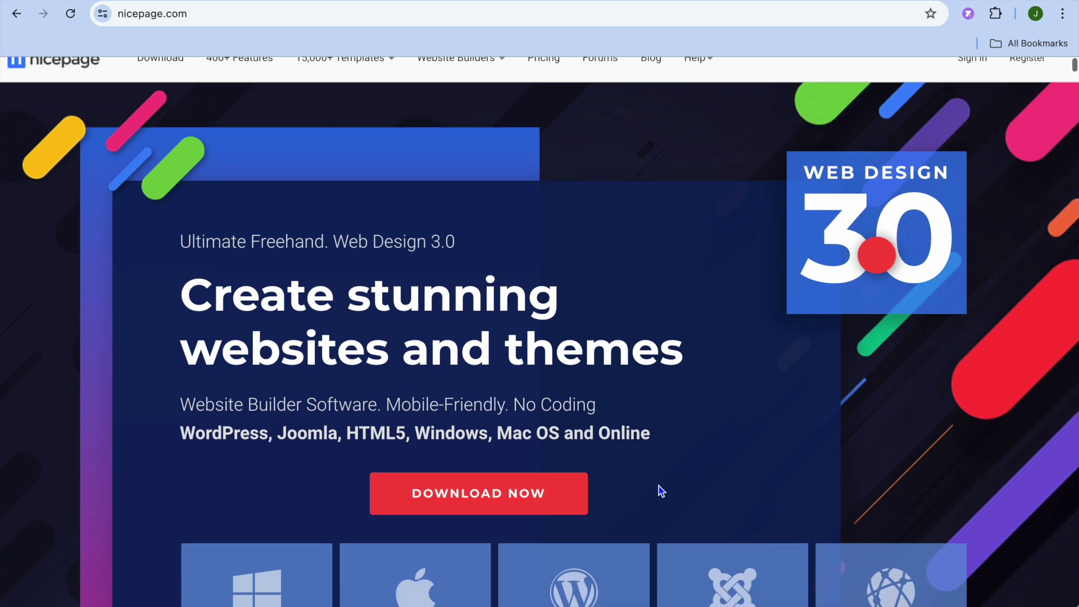
{"action": "scroll", "coordinate": [662, 490], "scroll_direction": "up", "scroll_amount": 1}
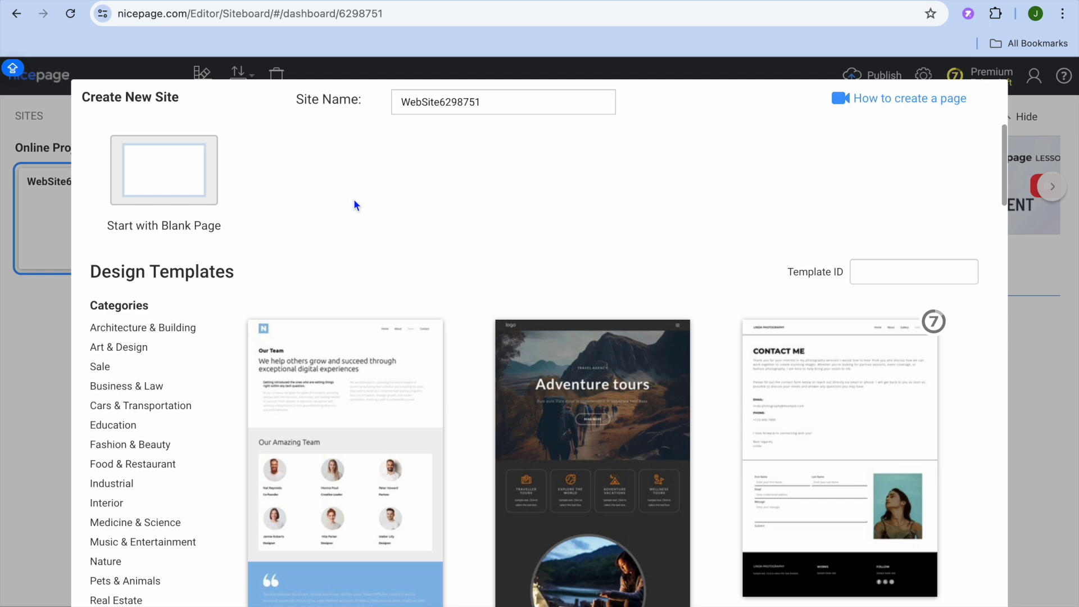
Filter the templates to the Sports category and apply the first gym template.
{"action": "scroll", "coordinate": [354, 200], "scroll_direction": "down", "scroll_amount": 3}
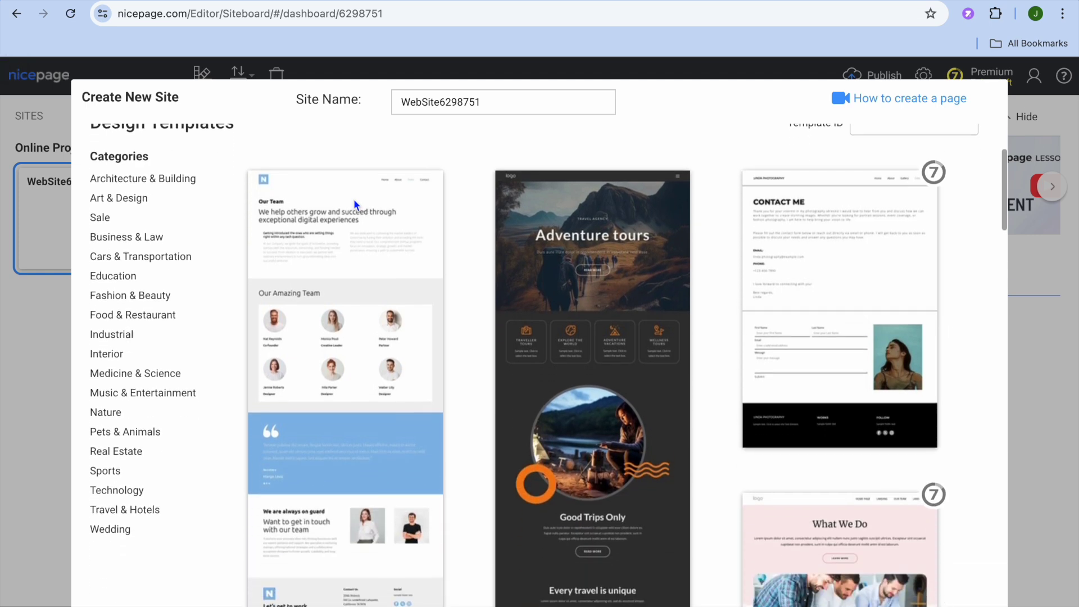
{"action": "scroll", "coordinate": [356, 204], "scroll_direction": "up", "scroll_amount": 1}
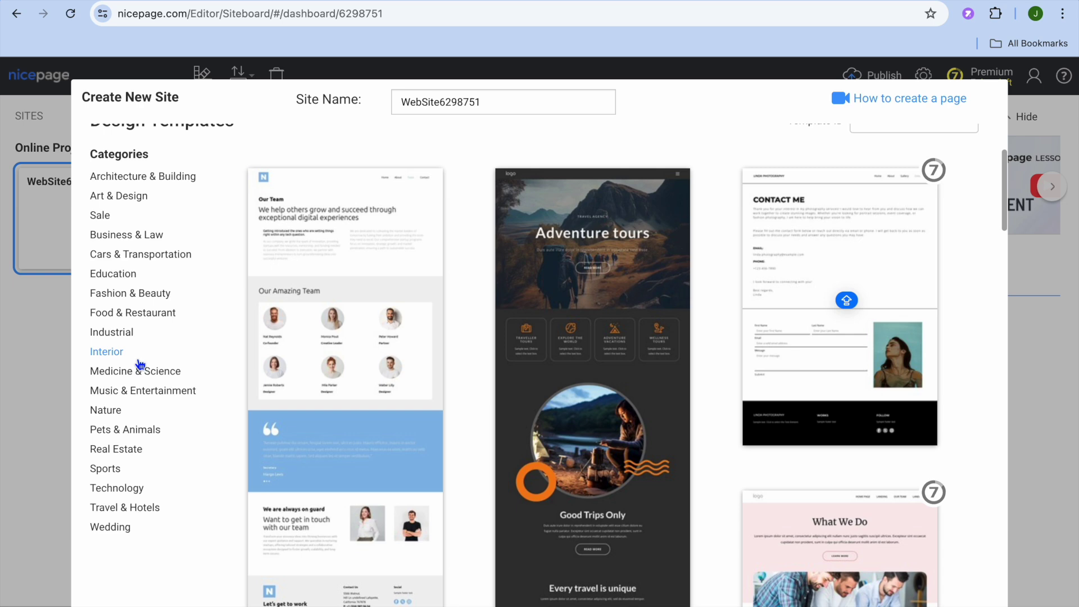
{"action": "scroll", "coordinate": [140, 366], "scroll_direction": "down", "scroll_amount": 5}
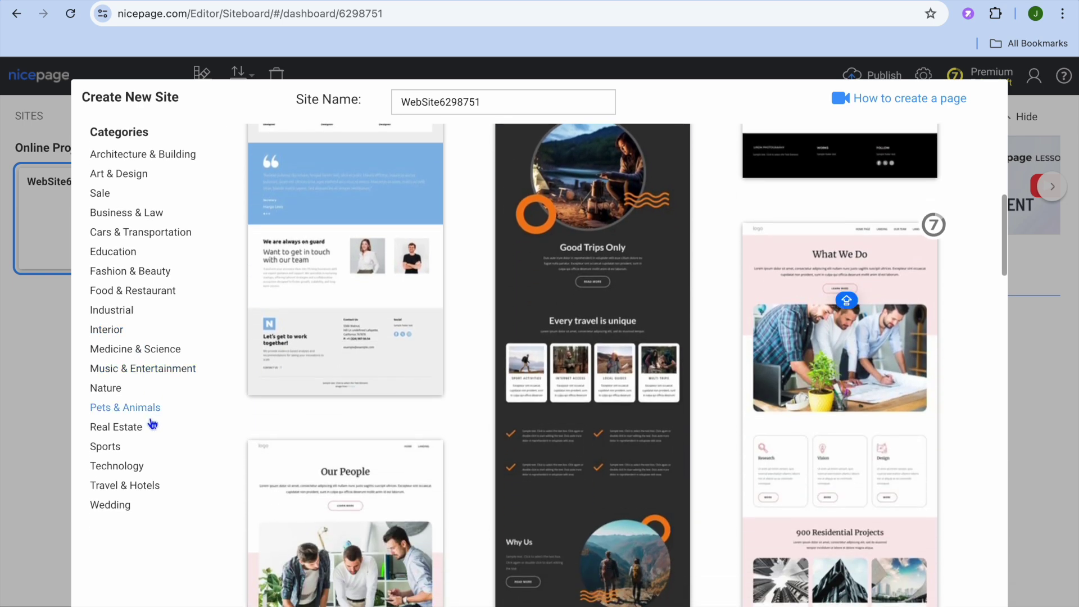
{"action": "left_click", "coordinate": [117, 447]}
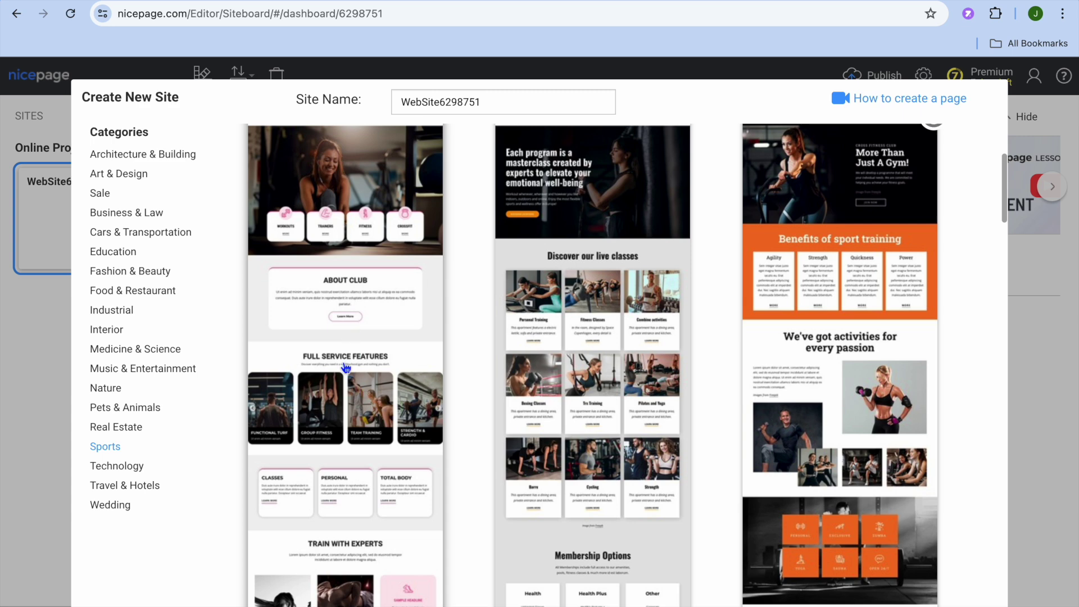
{"action": "left_click", "coordinate": [345, 307]}
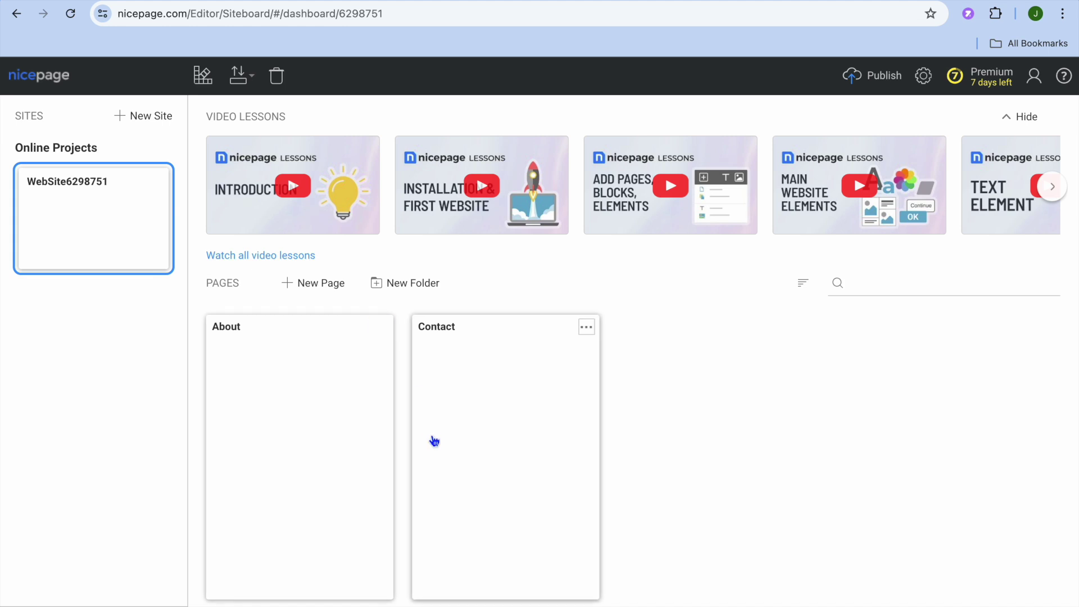
Open a page card from the WebSite6298751 dashboard in the page builder.
{"action": "left_click", "coordinate": [364, 387]}
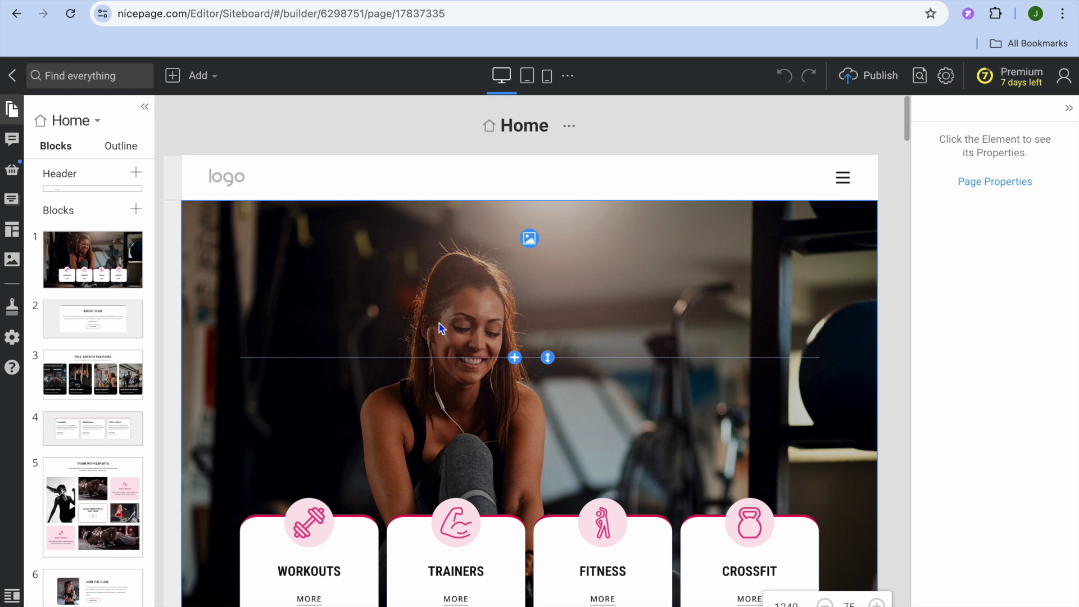
{"action": "left_click", "coordinate": [223, 179]}
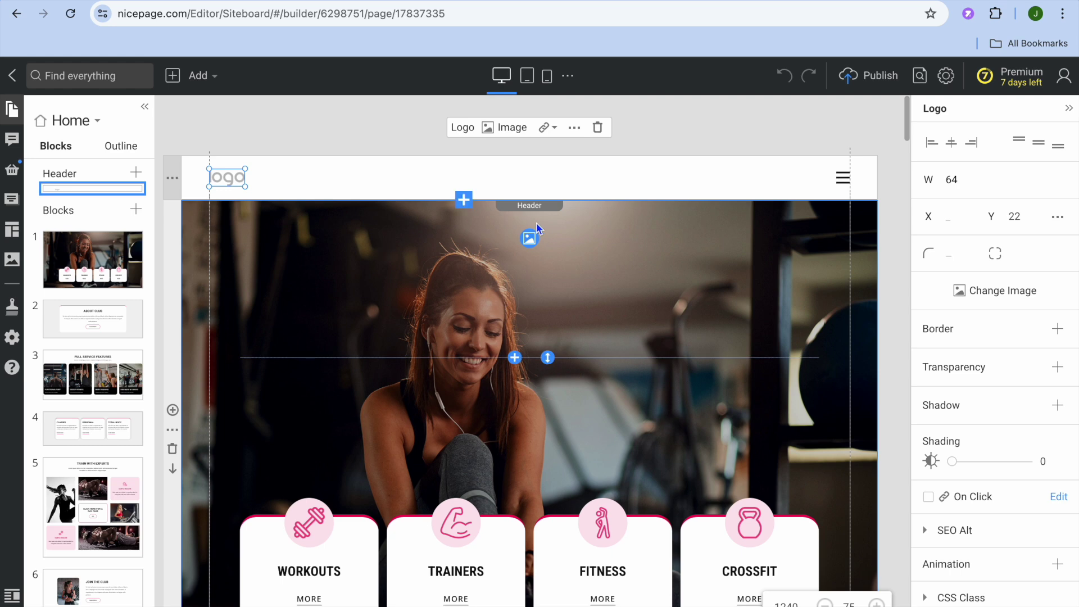
{"action": "left_click", "coordinate": [464, 201]}
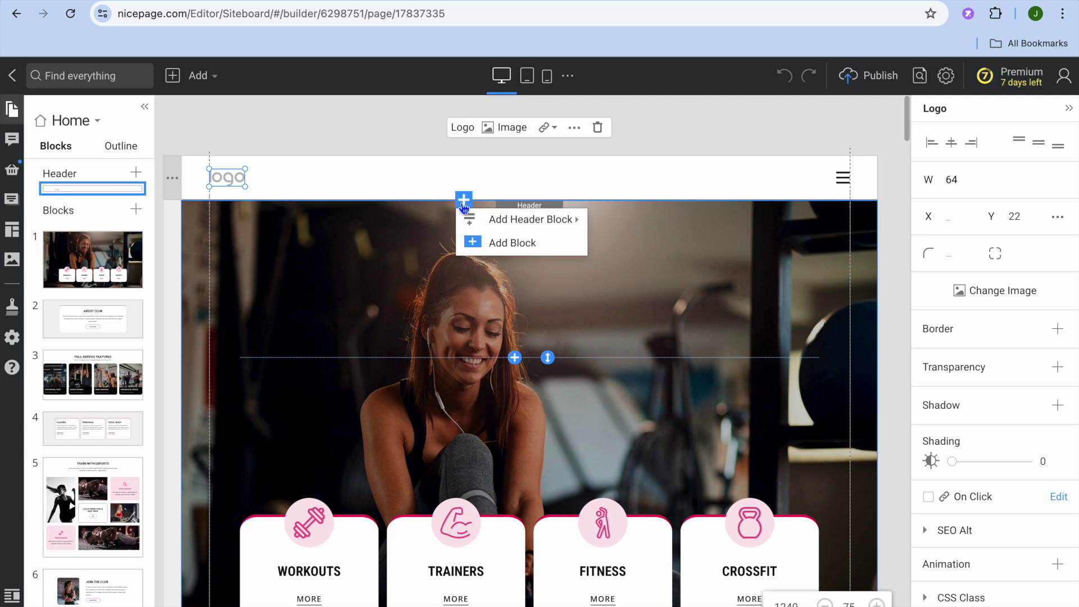
{"action": "mouse_move", "coordinate": [482, 223]}
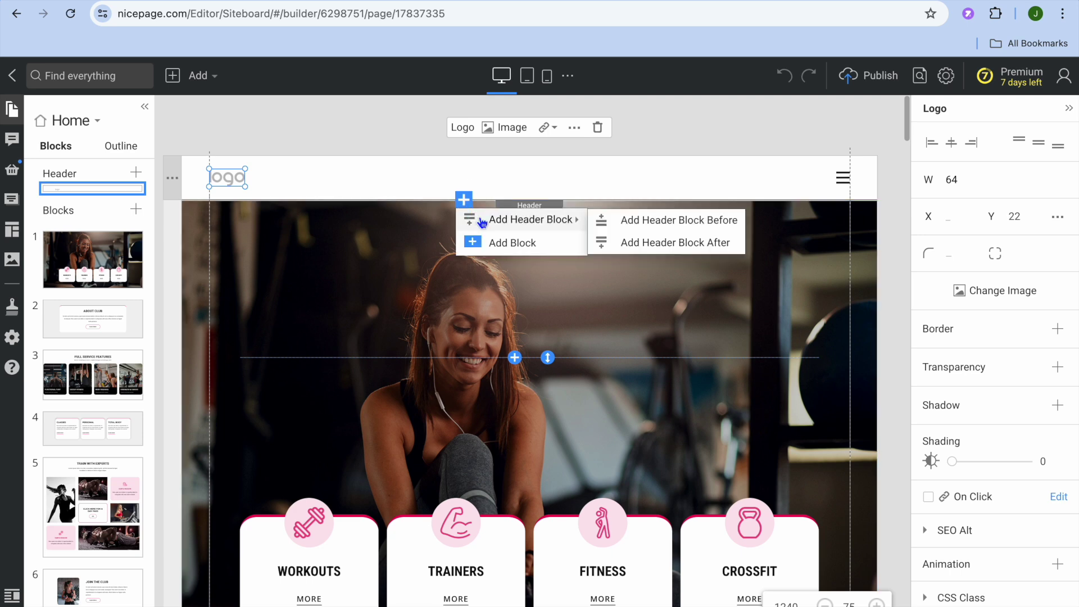
{"action": "left_click", "coordinate": [502, 247]}
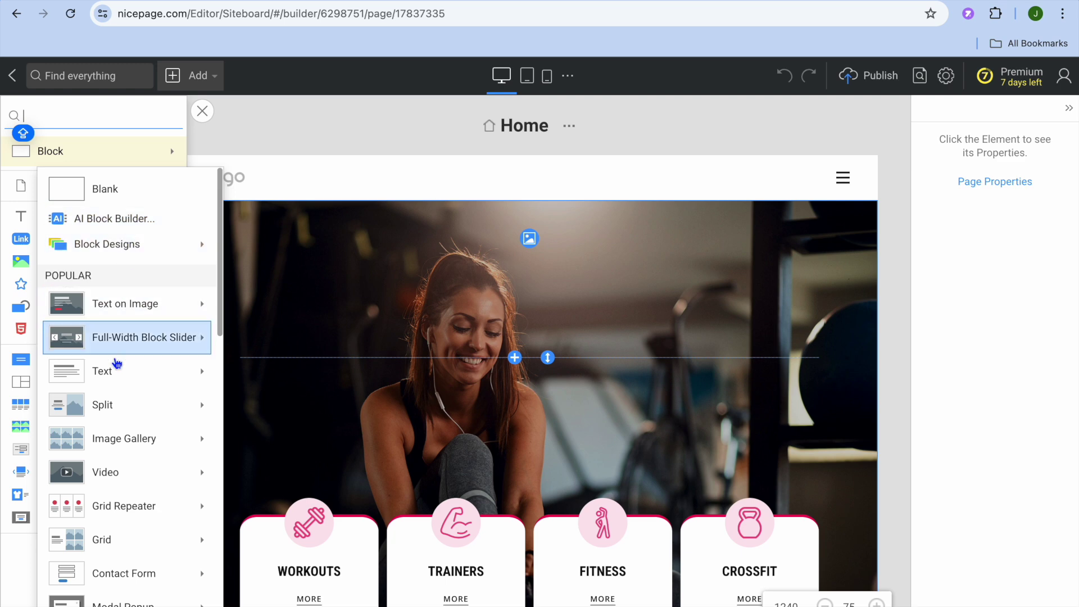
{"action": "scroll", "coordinate": [133, 253], "scroll_direction": "down", "scroll_amount": 1}
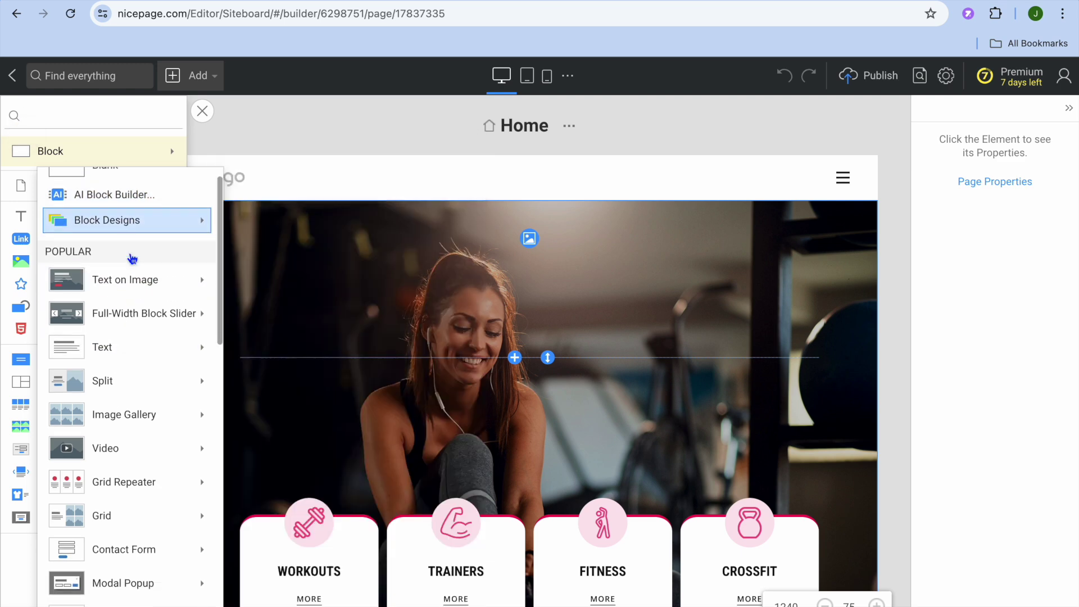
{"action": "scroll", "coordinate": [133, 258], "scroll_direction": "down", "scroll_amount": 4}
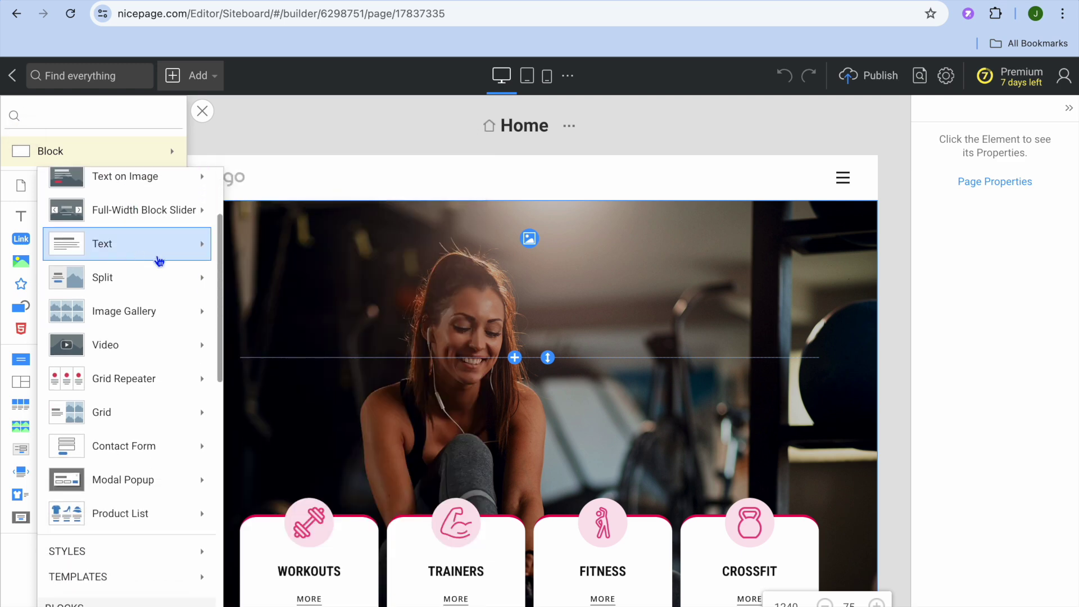
{"action": "mouse_move", "coordinate": [159, 261]}
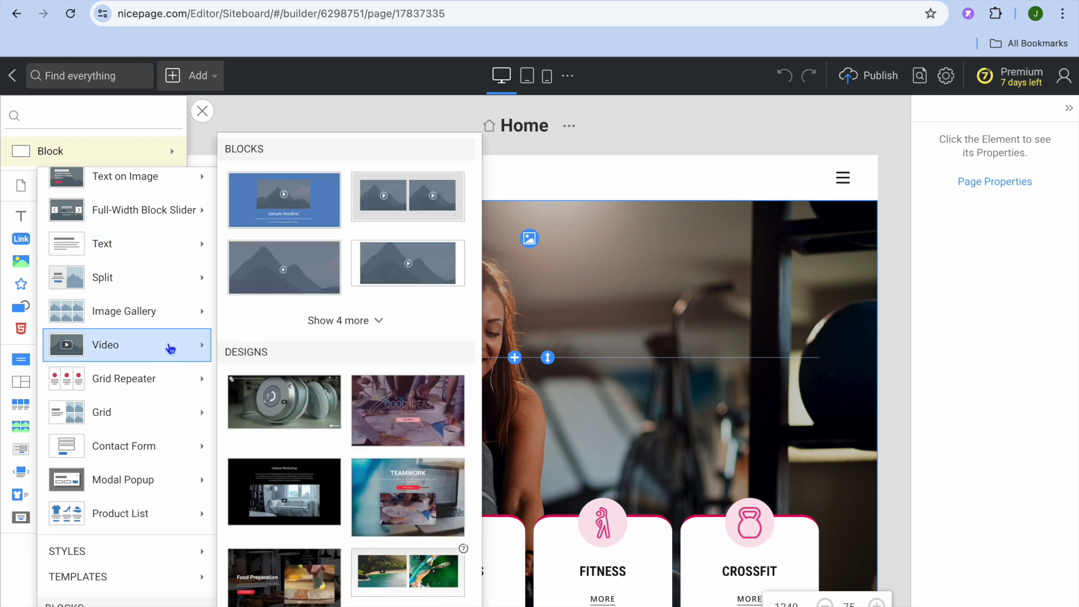
{"action": "scroll", "coordinate": [164, 373], "scroll_direction": "down", "scroll_amount": 3}
{"action": "scroll", "coordinate": [164, 374], "scroll_direction": "down", "scroll_amount": 15}
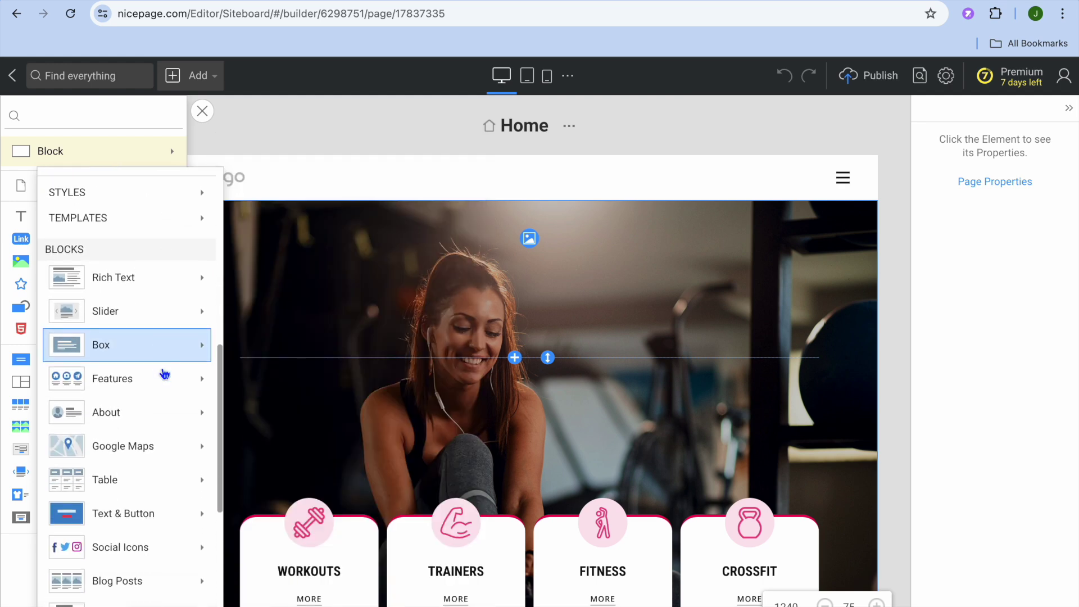
{"action": "mouse_move", "coordinate": [152, 388]}
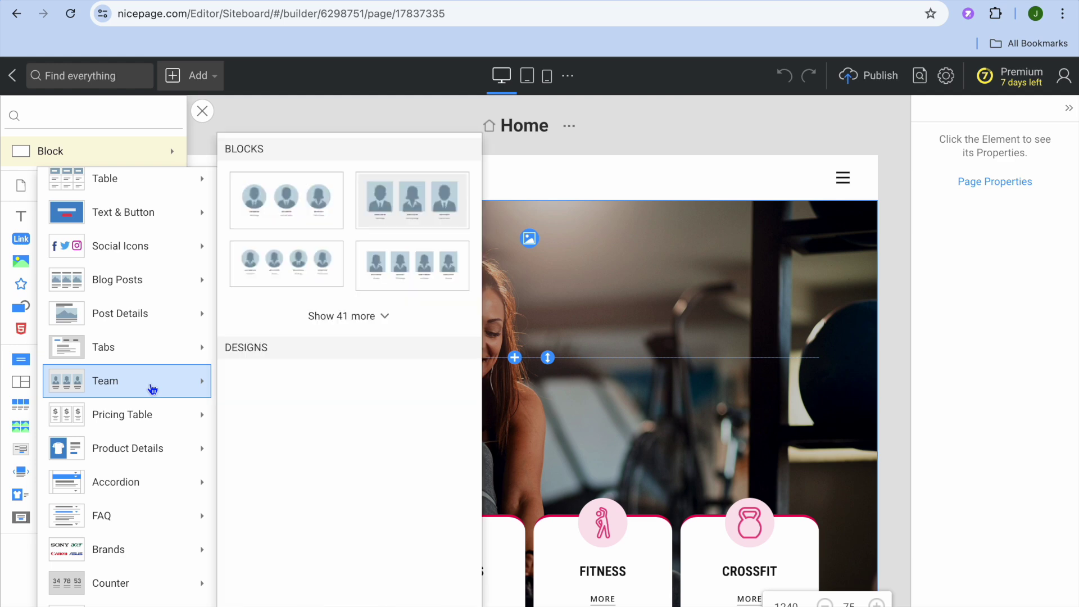
{"action": "scroll", "coordinate": [151, 388], "scroll_direction": "down", "scroll_amount": 1}
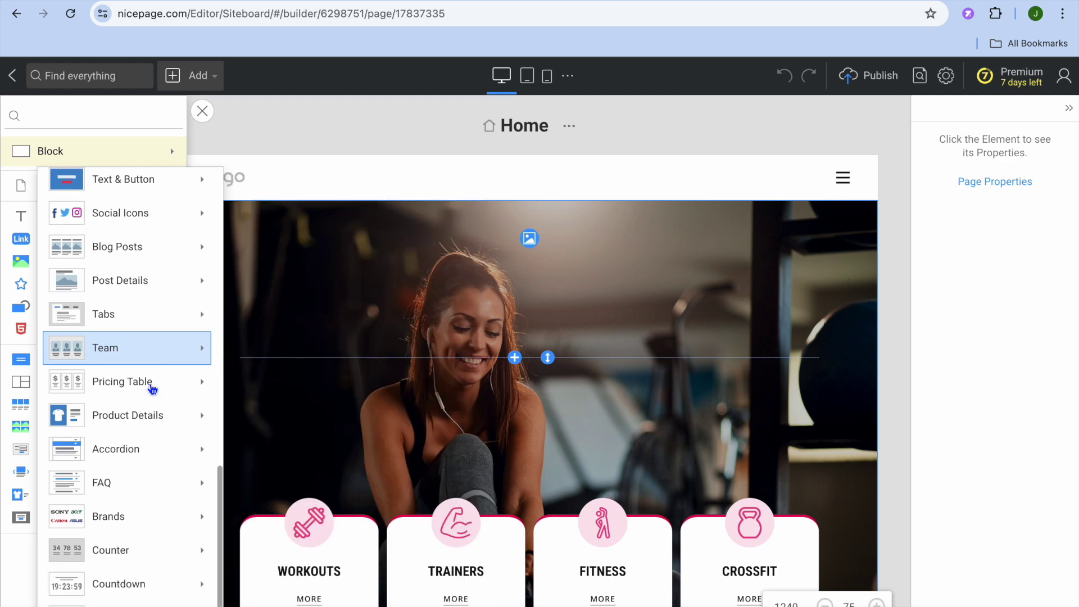
{"action": "left_click", "coordinate": [203, 111]}
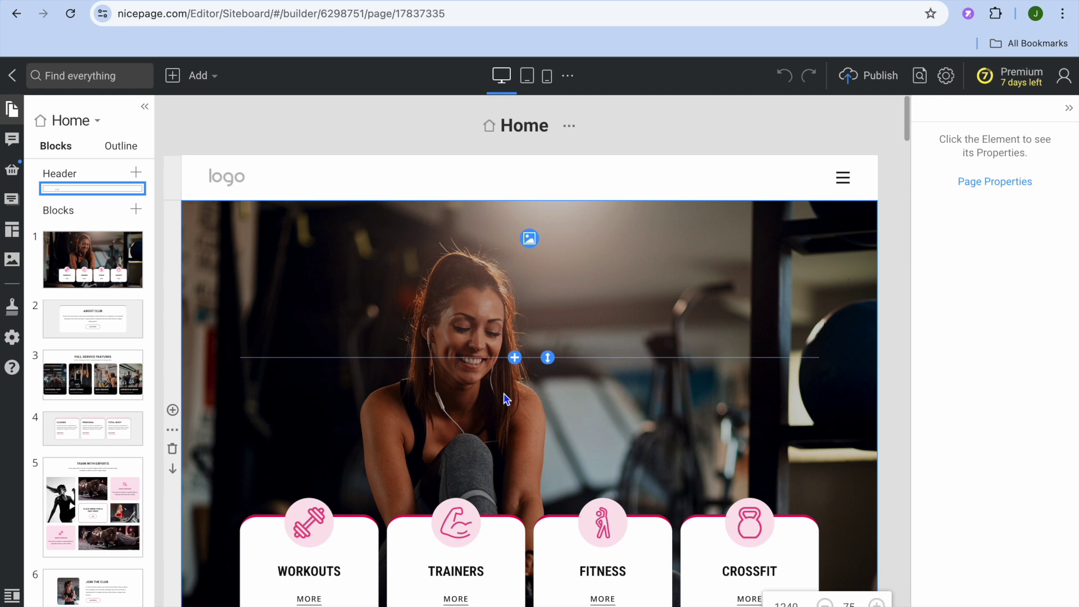
{"action": "left_click", "coordinate": [530, 239]}
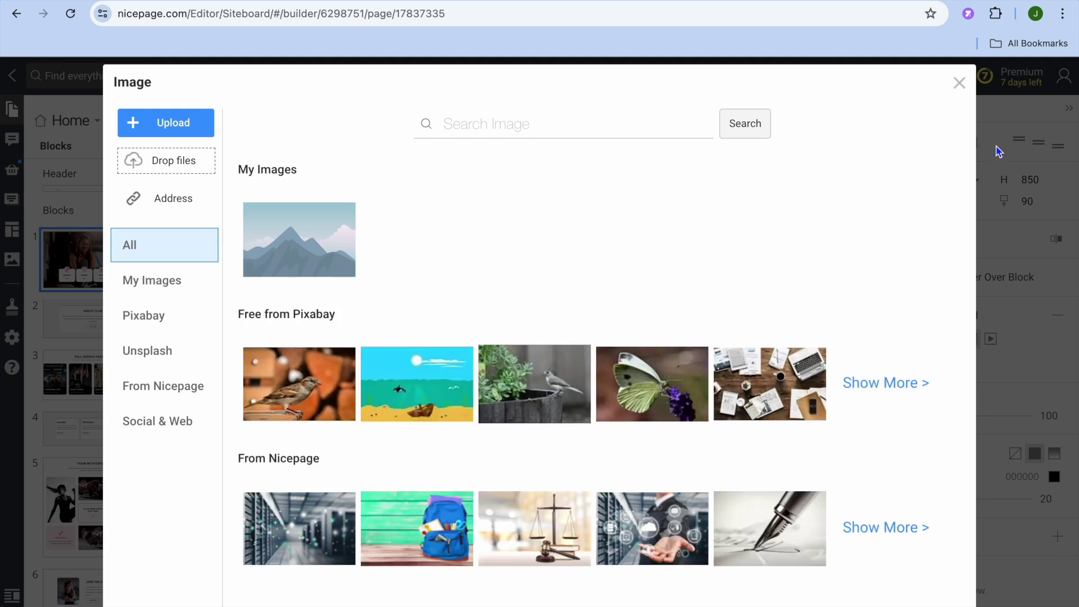
{"action": "left_click", "coordinate": [960, 84]}
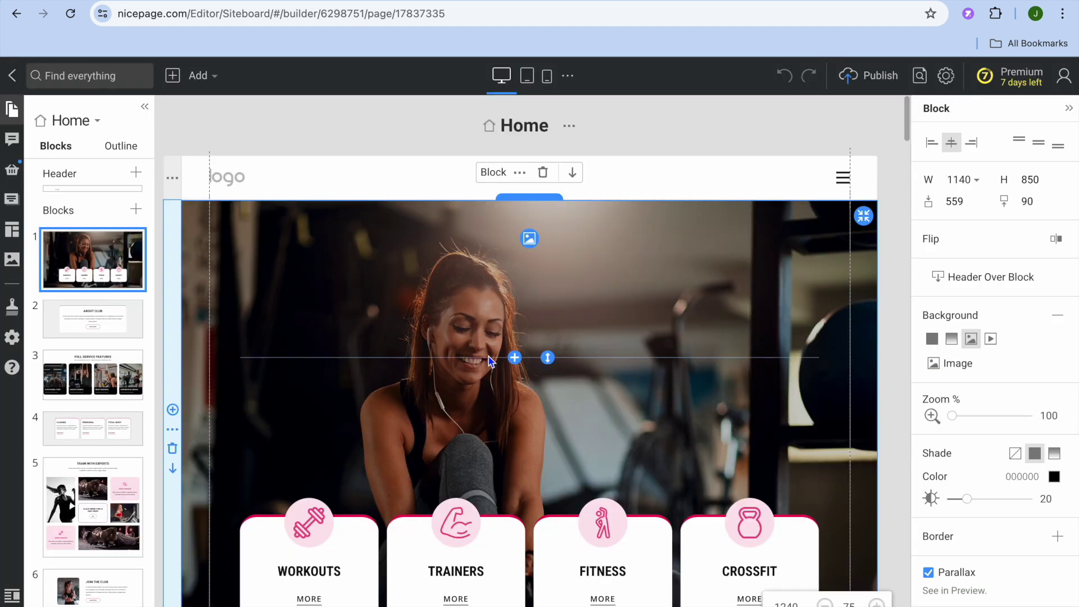
{"action": "scroll", "coordinate": [483, 430], "scroll_direction": "down", "scroll_amount": 2}
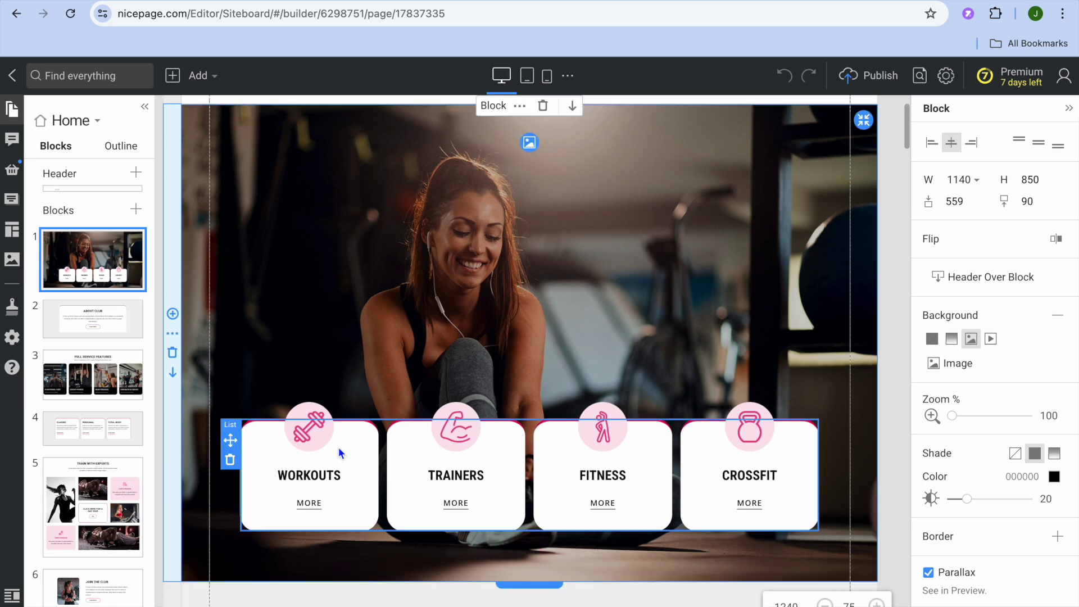
{"action": "left_click", "coordinate": [316, 478]}
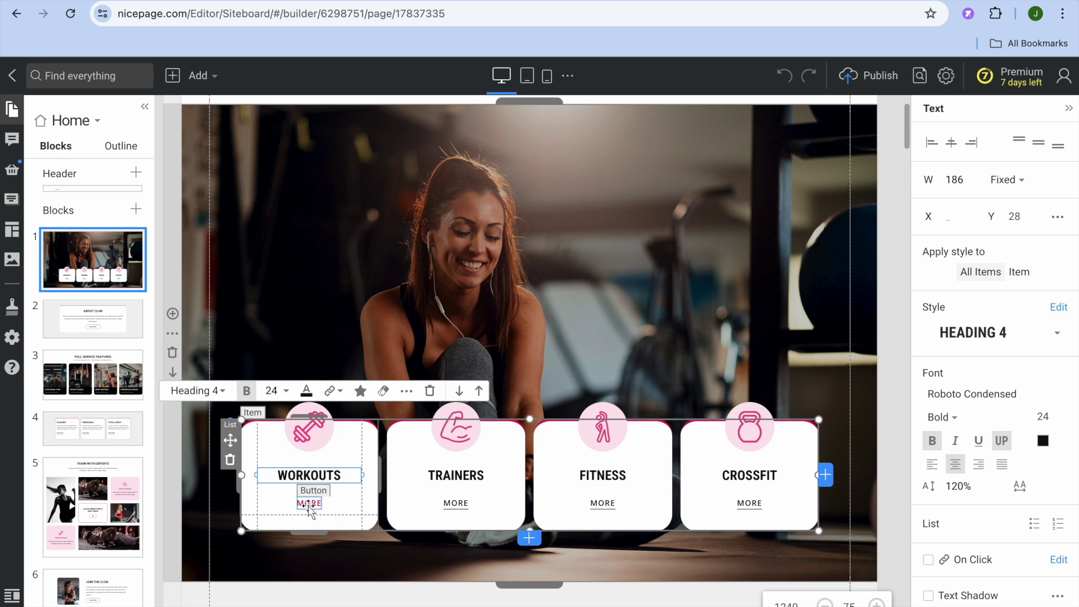
{"action": "left_click", "coordinate": [311, 506]}
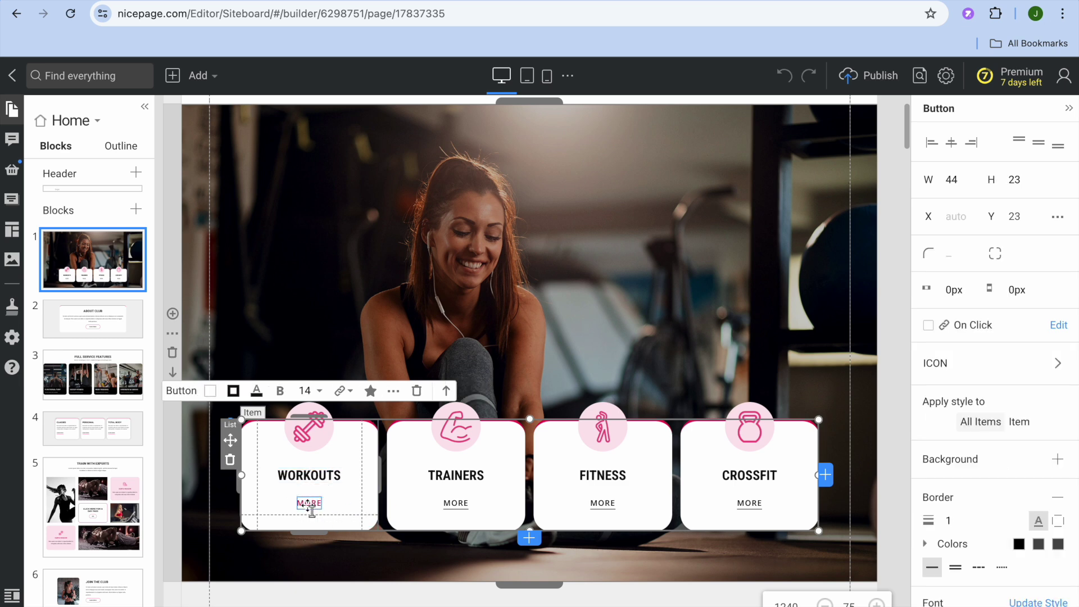
{"action": "double_click", "coordinate": [309, 504]}
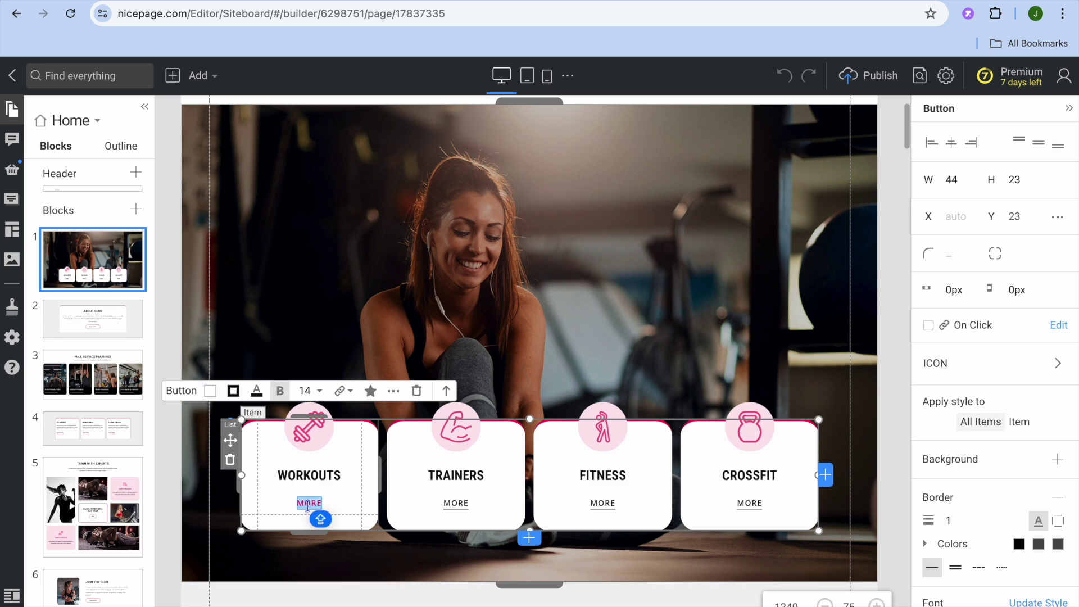
{"action": "left_click", "coordinate": [310, 506]}
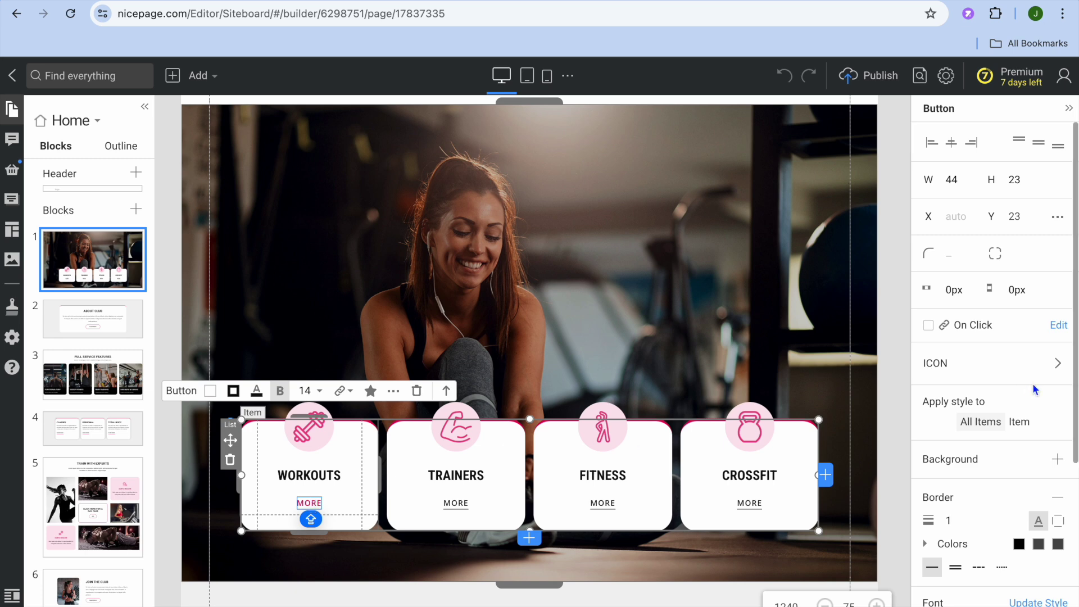
{"action": "scroll", "coordinate": [1035, 389], "scroll_direction": "down", "scroll_amount": 5}
{"action": "scroll", "coordinate": [1034, 389], "scroll_direction": "up", "scroll_amount": 5}
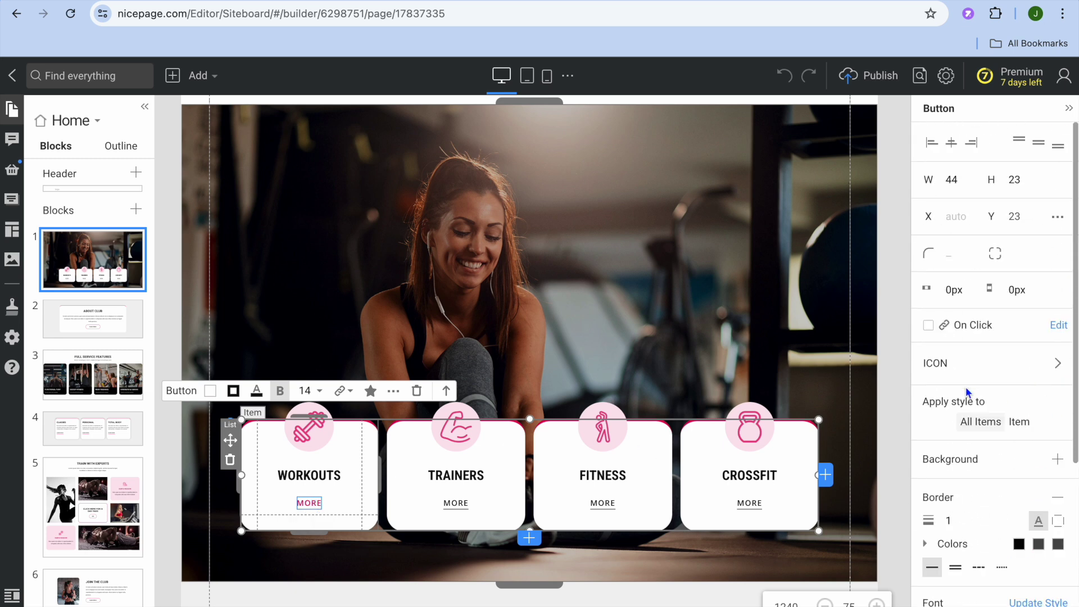
{"action": "left_click", "coordinate": [514, 364]}
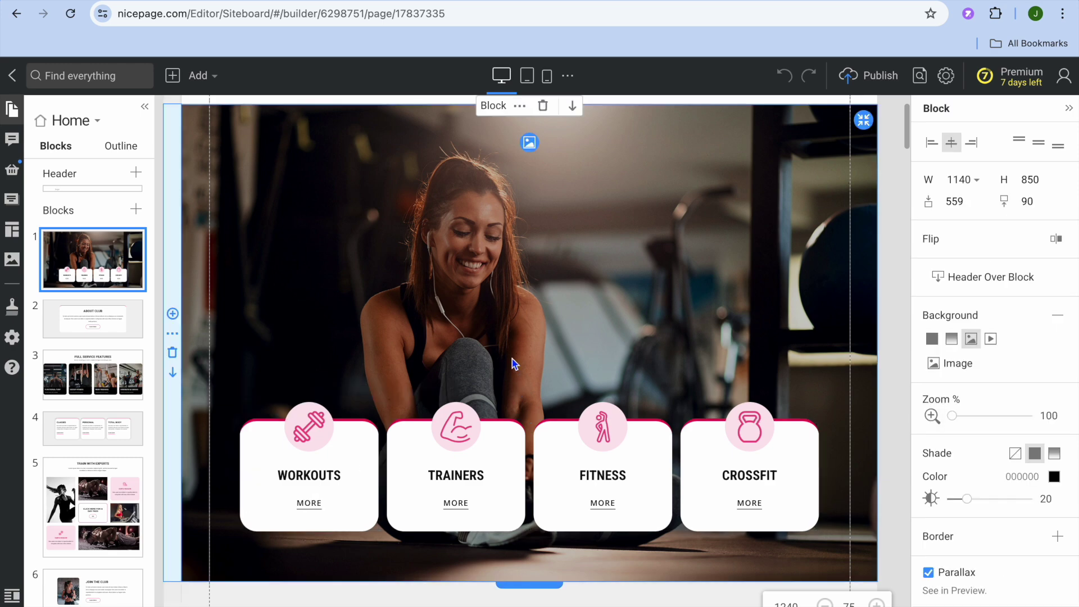
{"action": "scroll", "coordinate": [514, 365], "scroll_direction": "down", "scroll_amount": 10}
{"action": "scroll", "coordinate": [514, 365], "scroll_direction": "up", "scroll_amount": 5}
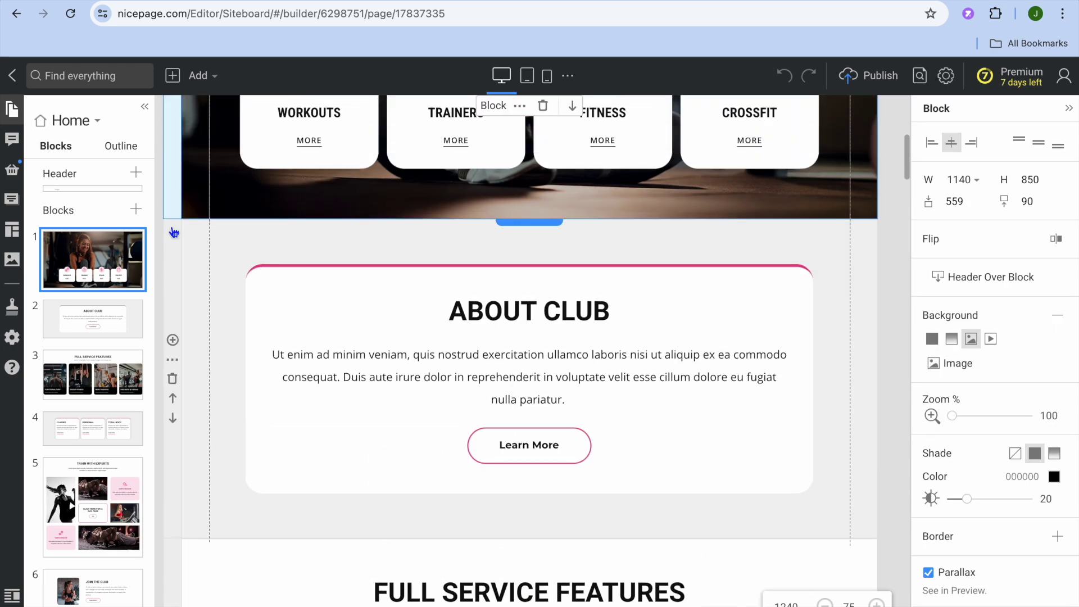
{"action": "left_click", "coordinate": [82, 327]}
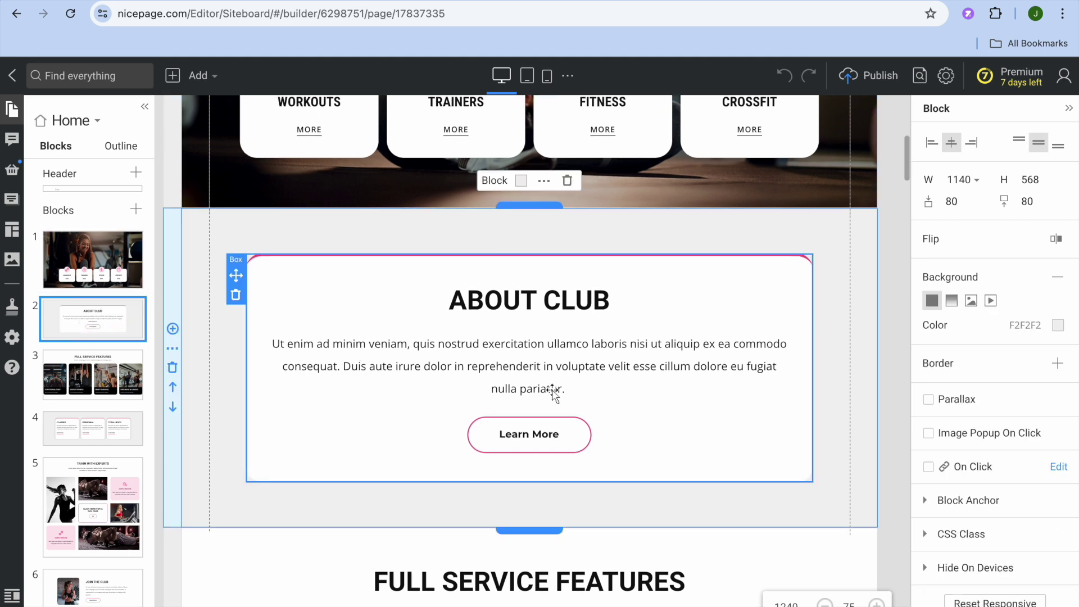
{"action": "left_click", "coordinate": [528, 434]}
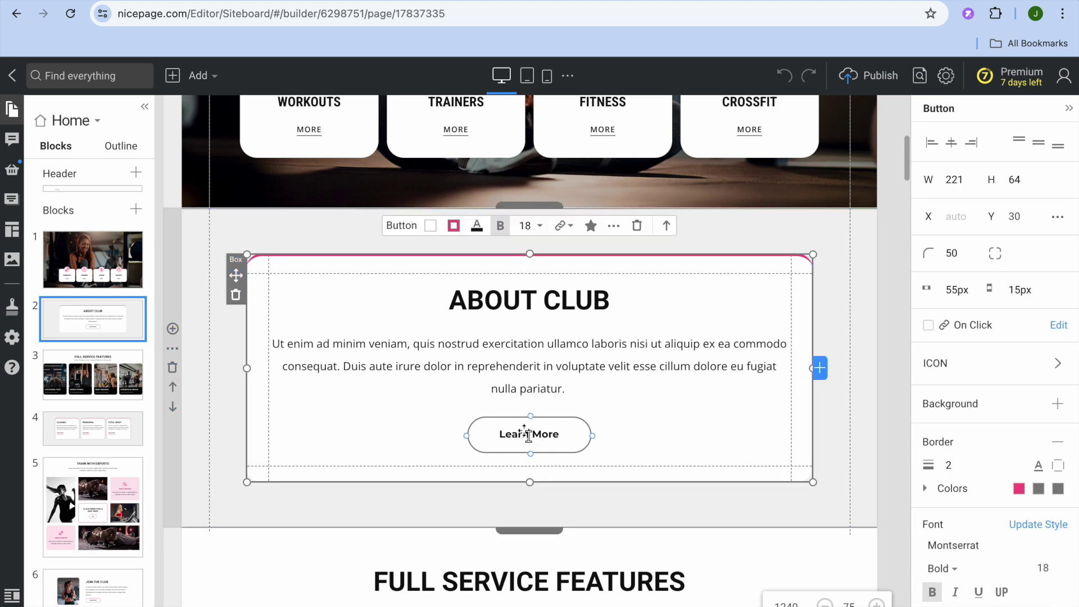
{"action": "double_click", "coordinate": [521, 436]}
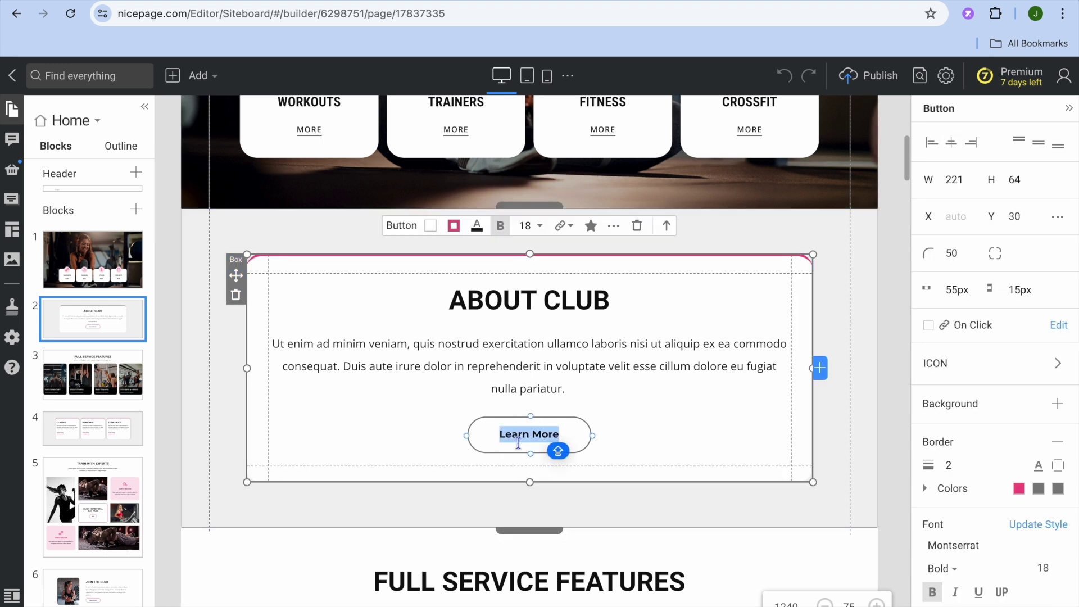
{"action": "left_click", "coordinate": [513, 432]}
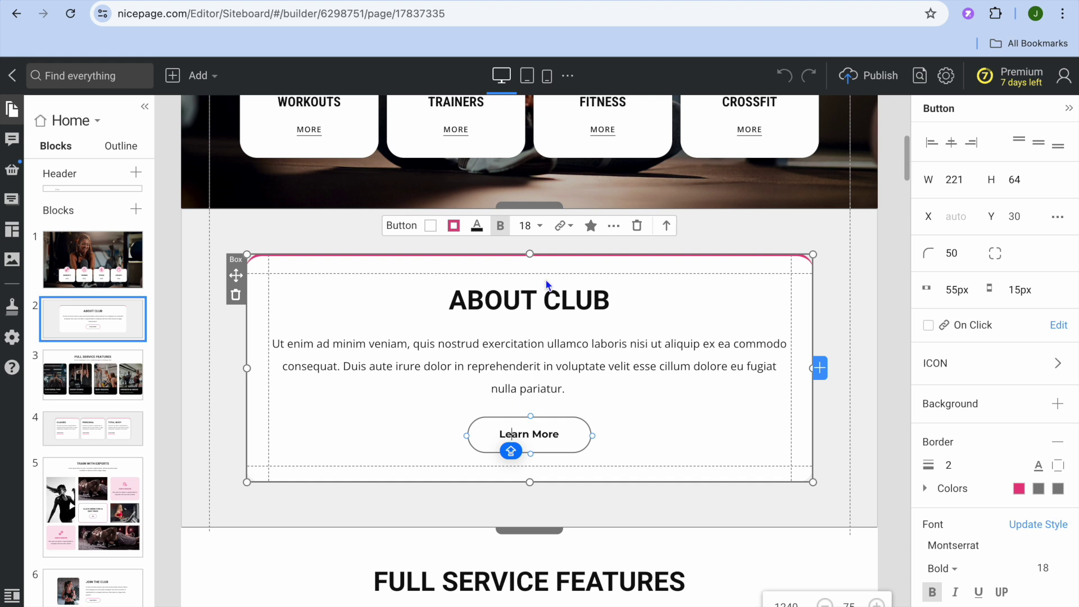
{"action": "left_click", "coordinate": [569, 230]}
{"action": "scroll", "coordinate": [694, 479], "scroll_direction": "down", "scroll_amount": 5}
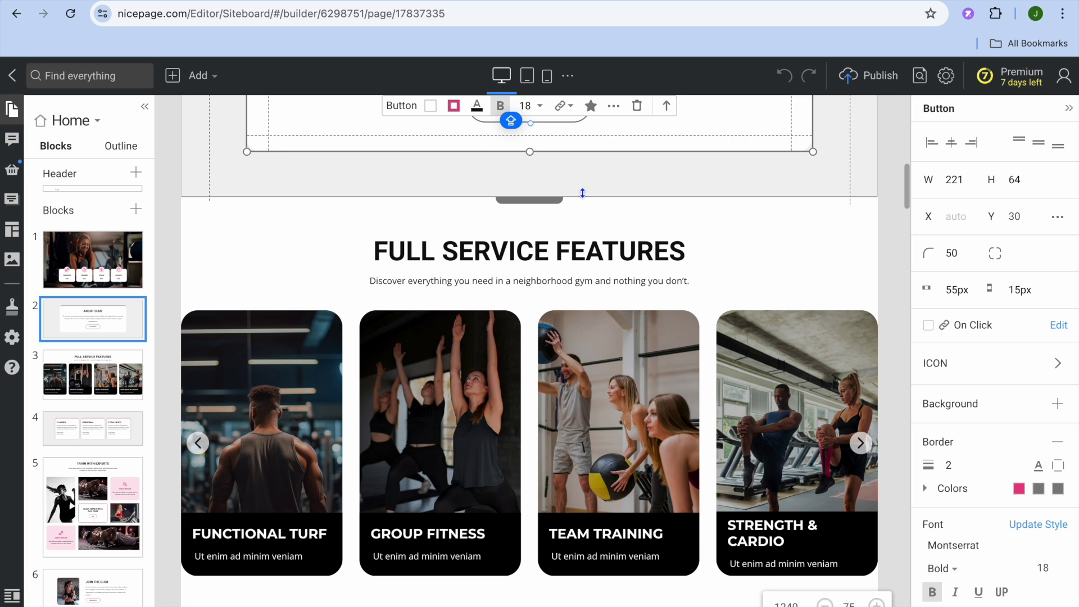
Delete block 5, the Team With Experts section, using its trash icon in the Blocks panel.
{"action": "mouse_move", "coordinate": [136, 317]}
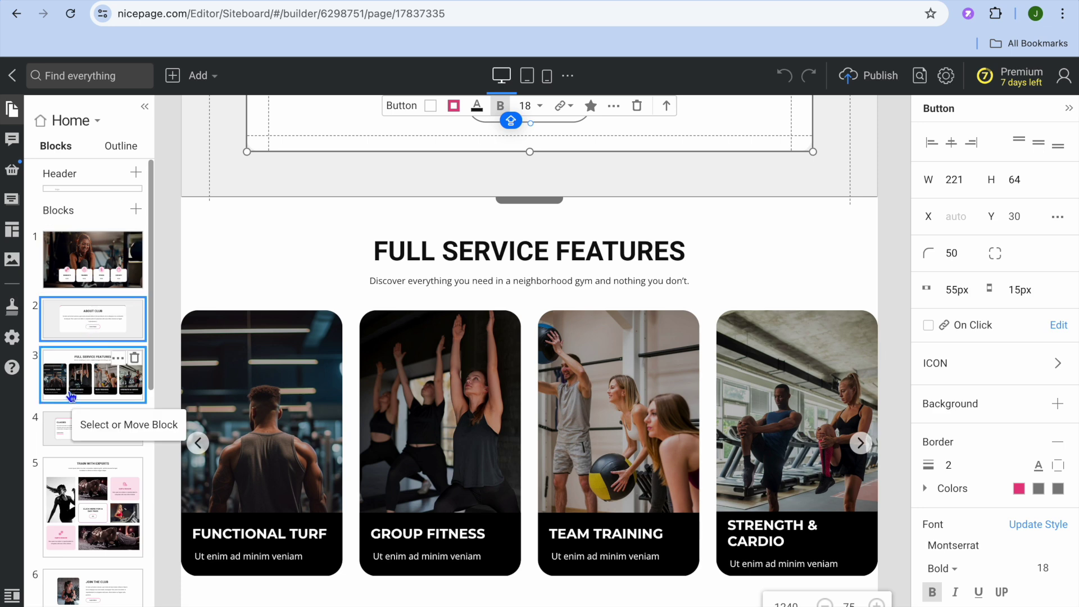
{"action": "mouse_move", "coordinate": [136, 475]}
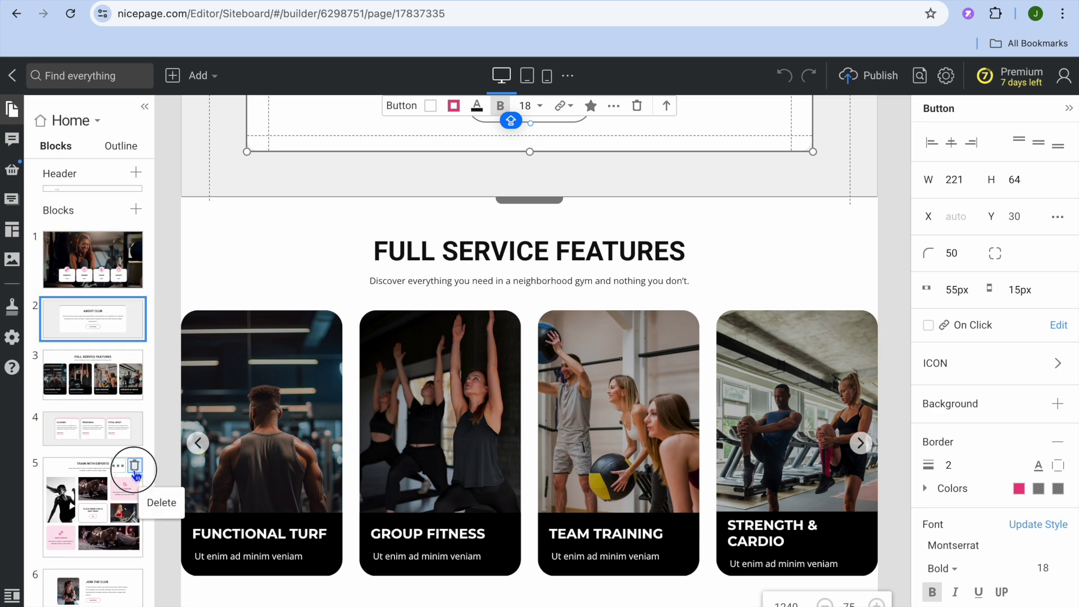
{"action": "left_click", "coordinate": [134, 466]}
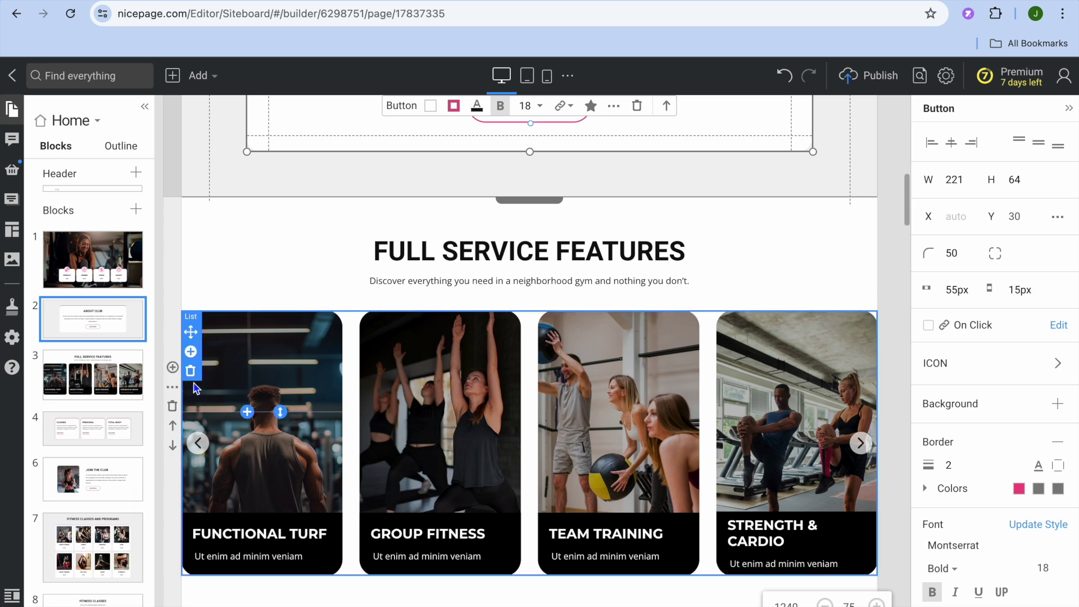
{"action": "left_click", "coordinate": [137, 212]}
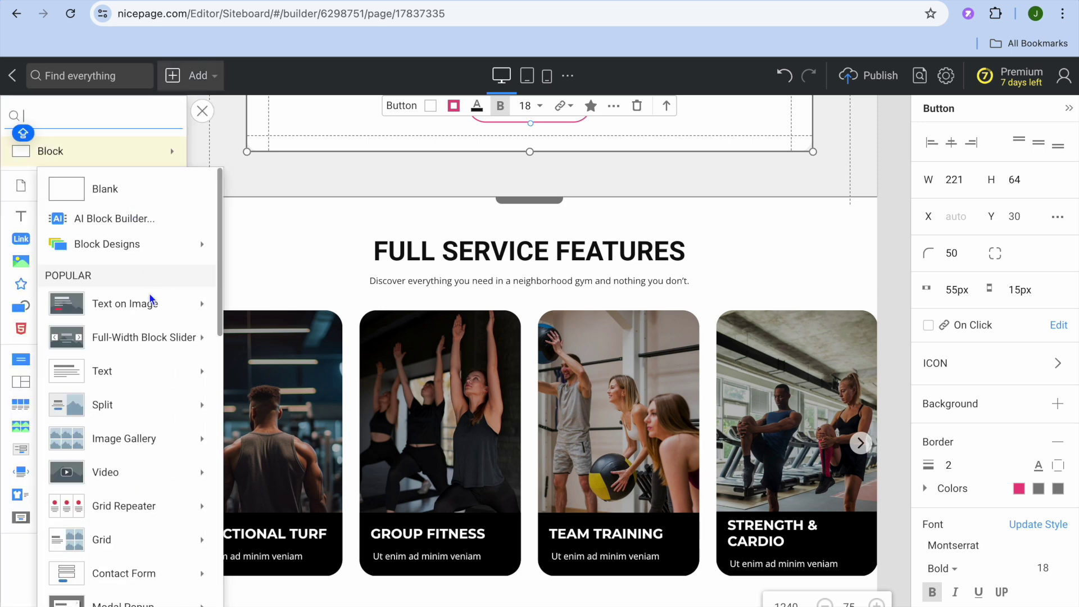
Insert the Style Portfolio design from the Image Gallery block list.
{"action": "scroll", "coordinate": [150, 293], "scroll_direction": "down", "scroll_amount": 2}
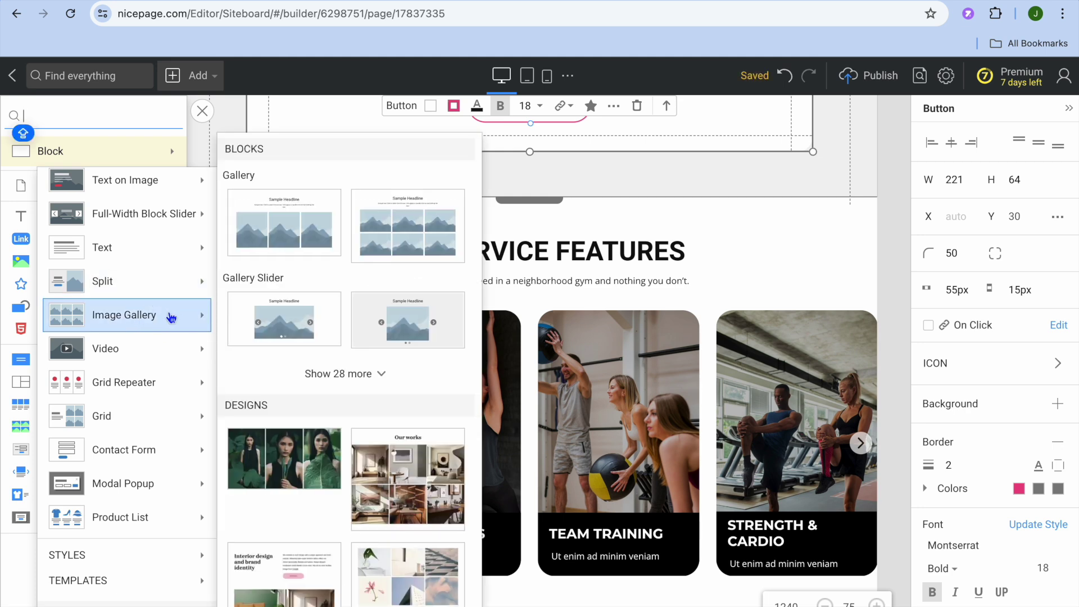
{"action": "scroll", "coordinate": [323, 312], "scroll_direction": "down", "scroll_amount": 12}
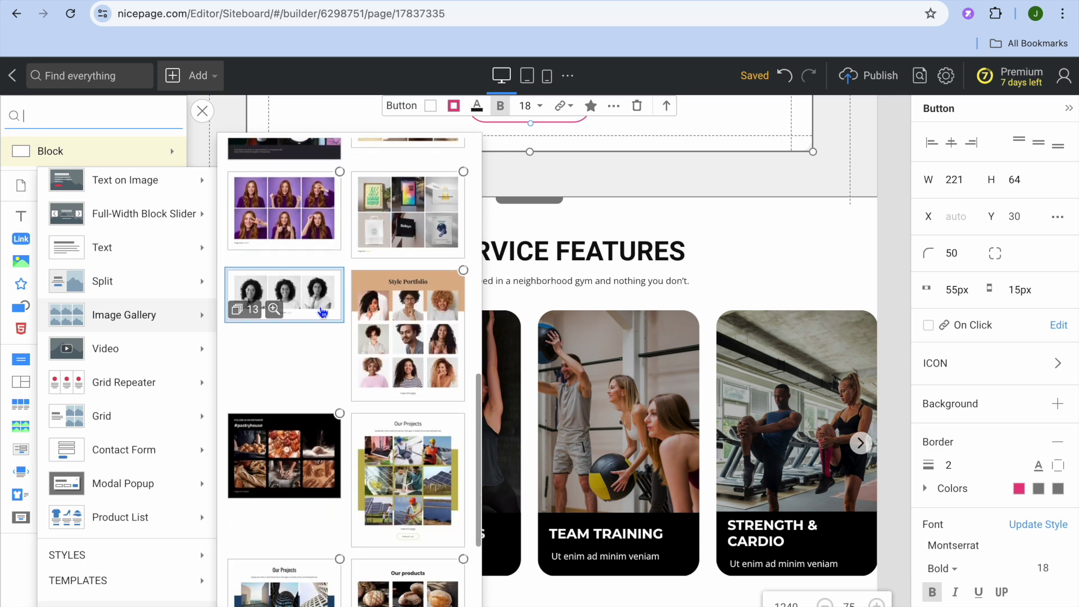
{"action": "scroll", "coordinate": [323, 313], "scroll_direction": "down", "scroll_amount": 2}
{"action": "scroll", "coordinate": [322, 312], "scroll_direction": "down", "scroll_amount": 1}
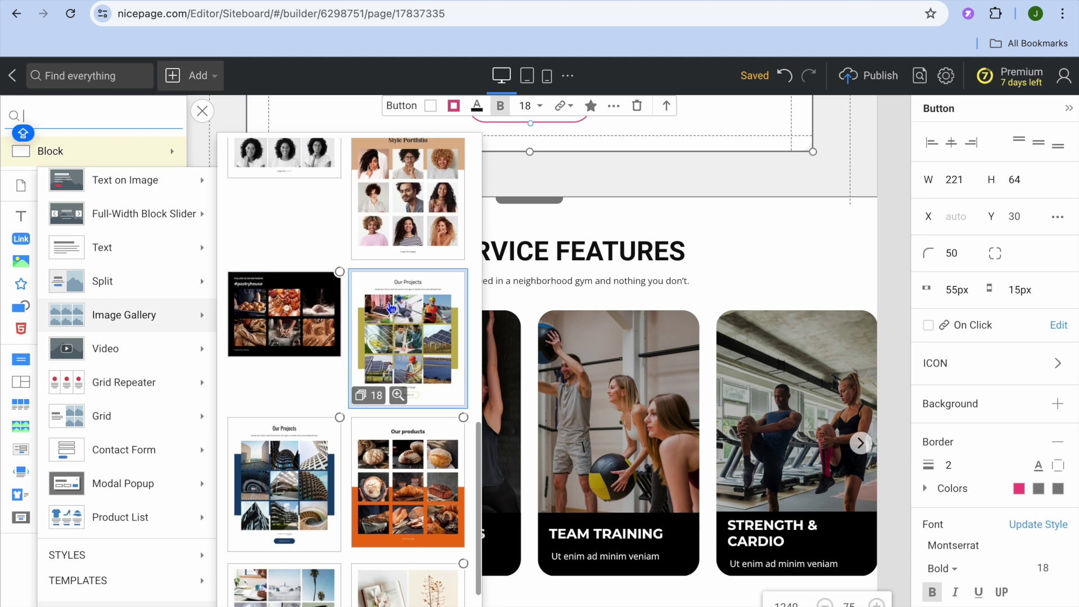
{"action": "left_click", "coordinate": [410, 209]}
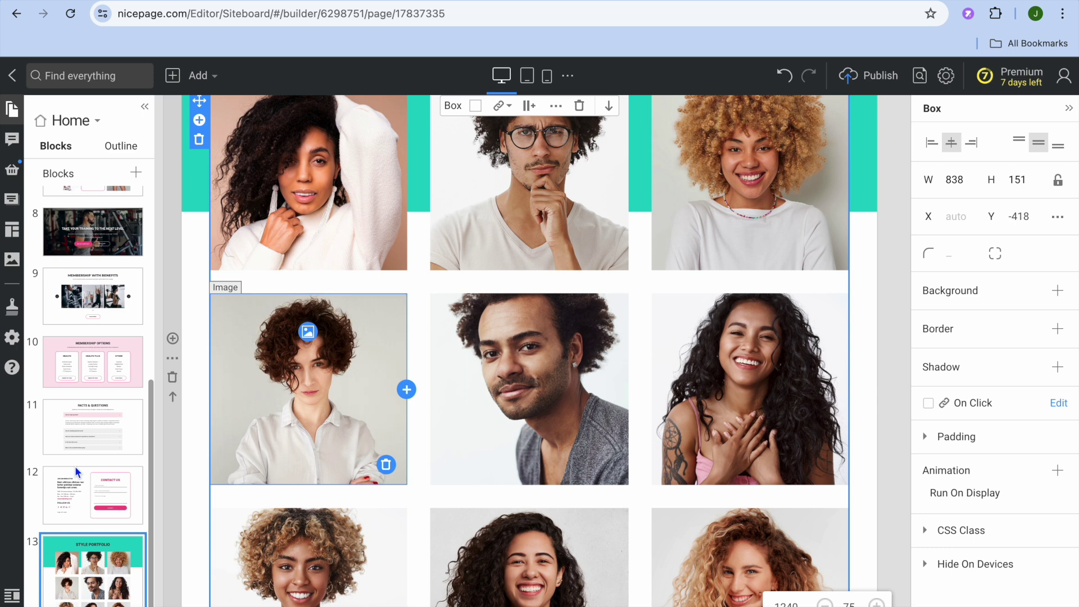
Drag the gallery block from position 13 up to position 10, above Membership Options.
{"action": "left_click_drag", "start_coordinate": [85, 560], "coordinate": [94, 336]}
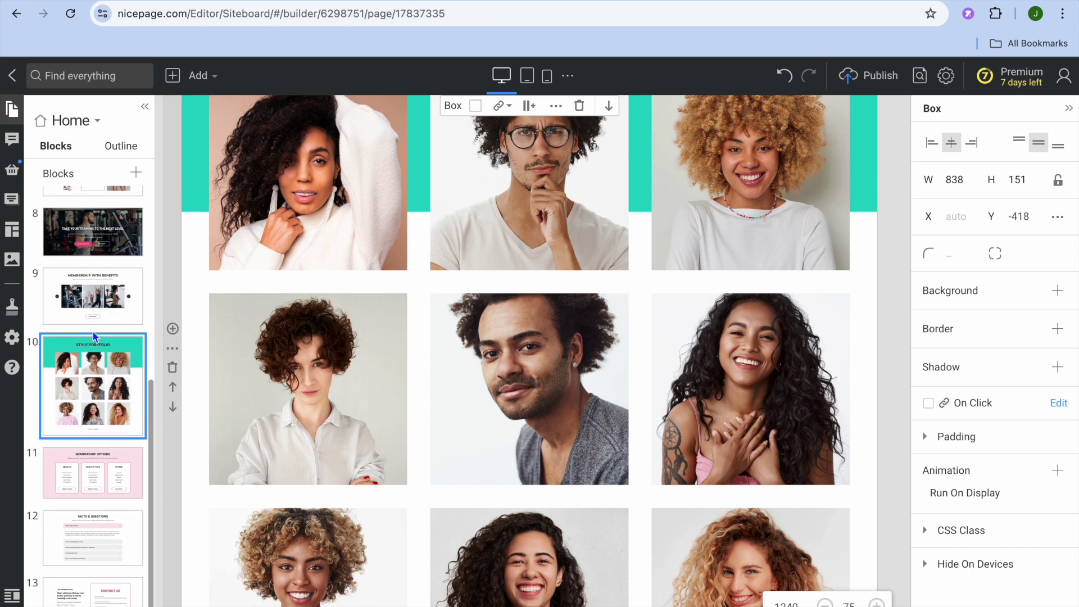
{"action": "scroll", "coordinate": [96, 326], "scroll_direction": "up", "scroll_amount": 7}
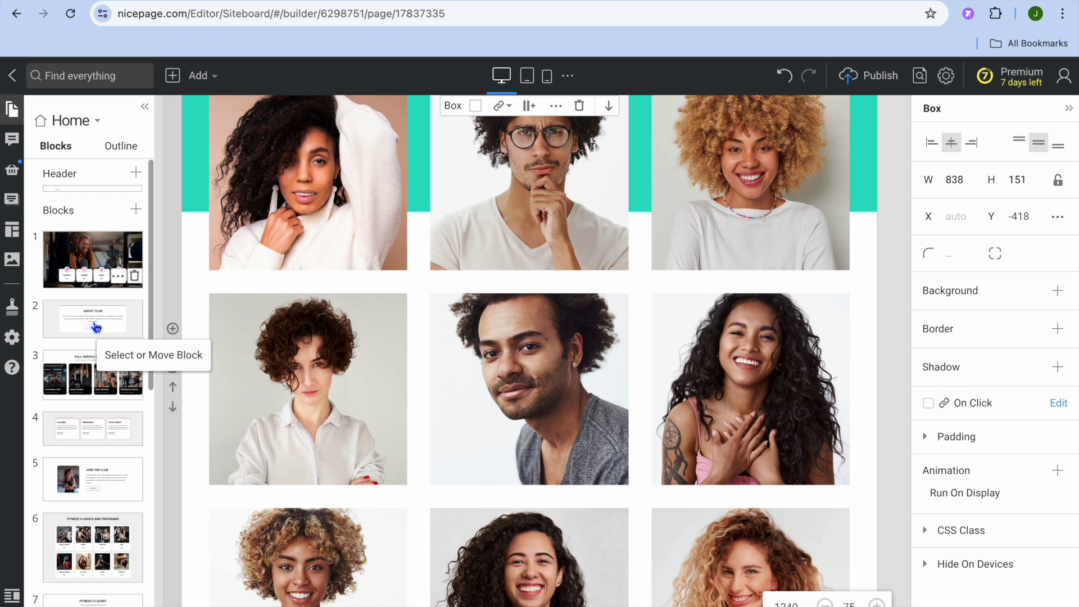
{"action": "mouse_move", "coordinate": [17, 145]}
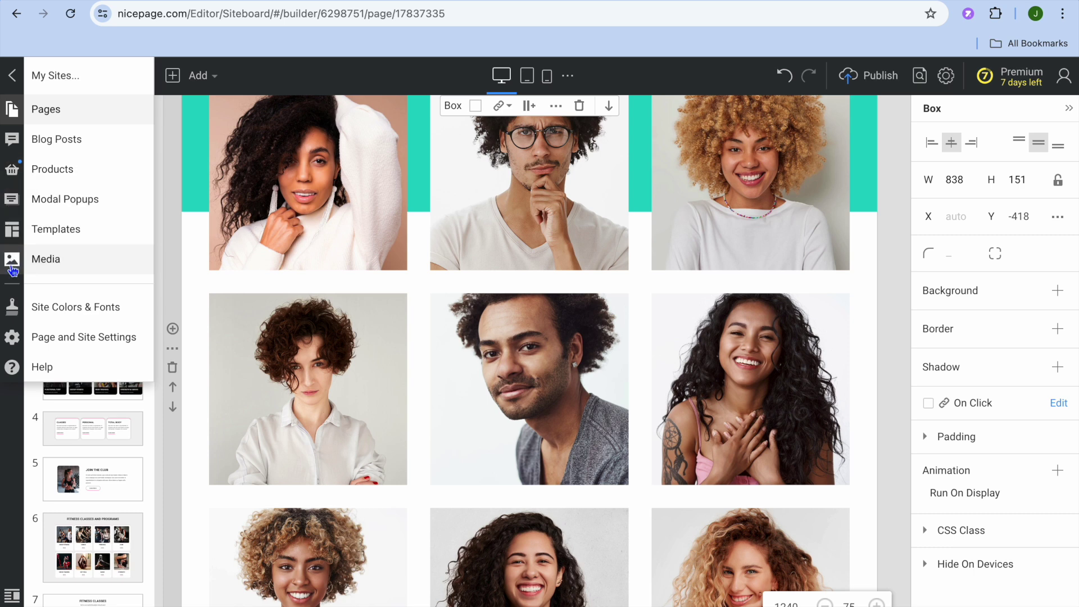
Choose Add Page from the Pages panel in the left bar.
{"action": "left_click", "coordinate": [12, 111]}
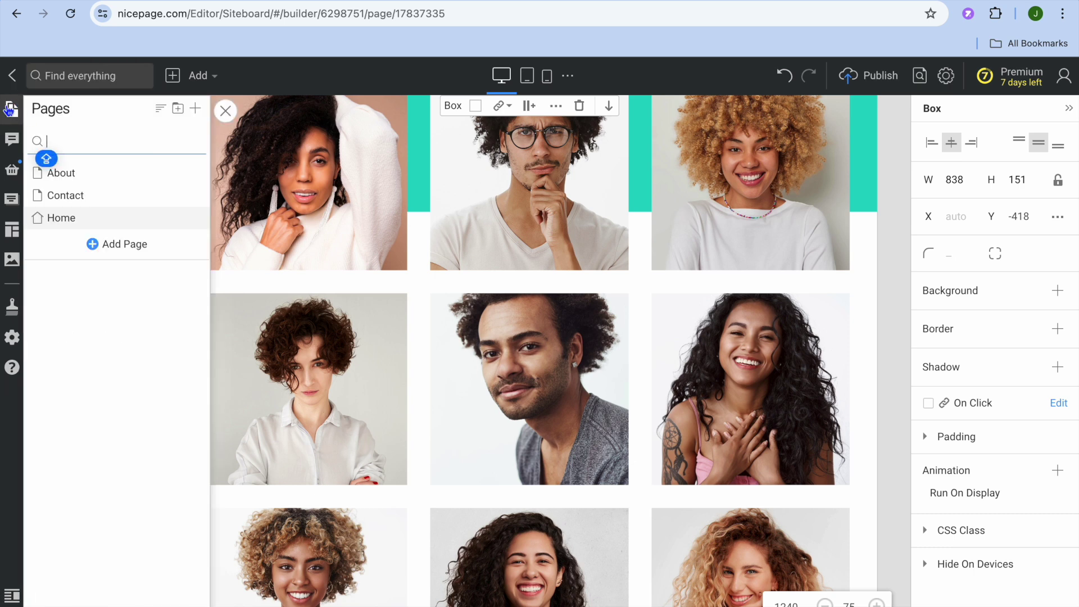
{"action": "mouse_move", "coordinate": [13, 114]}
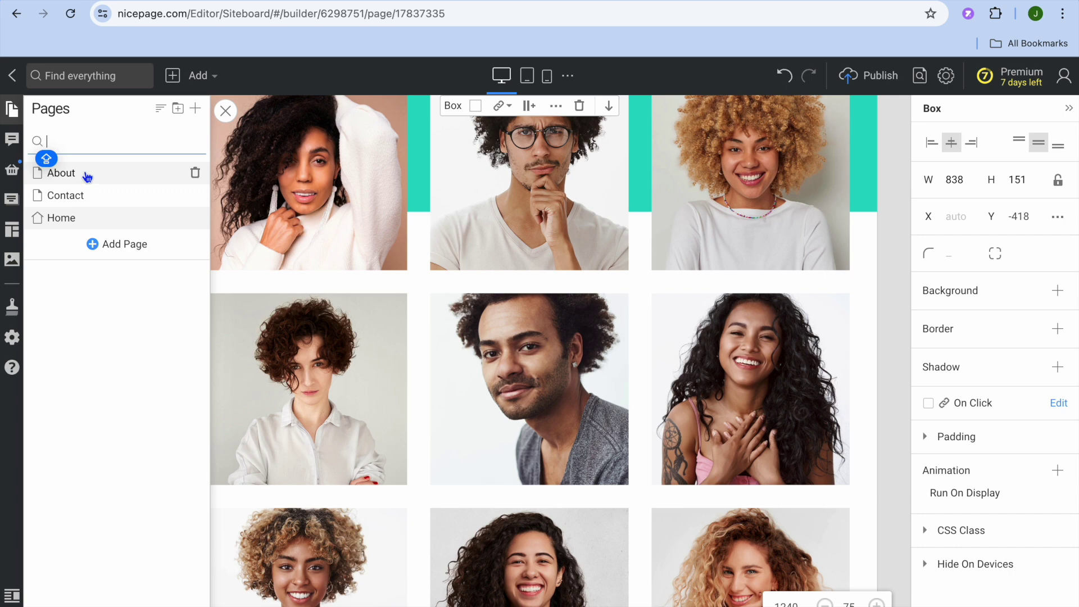
{"action": "left_click", "coordinate": [127, 247]}
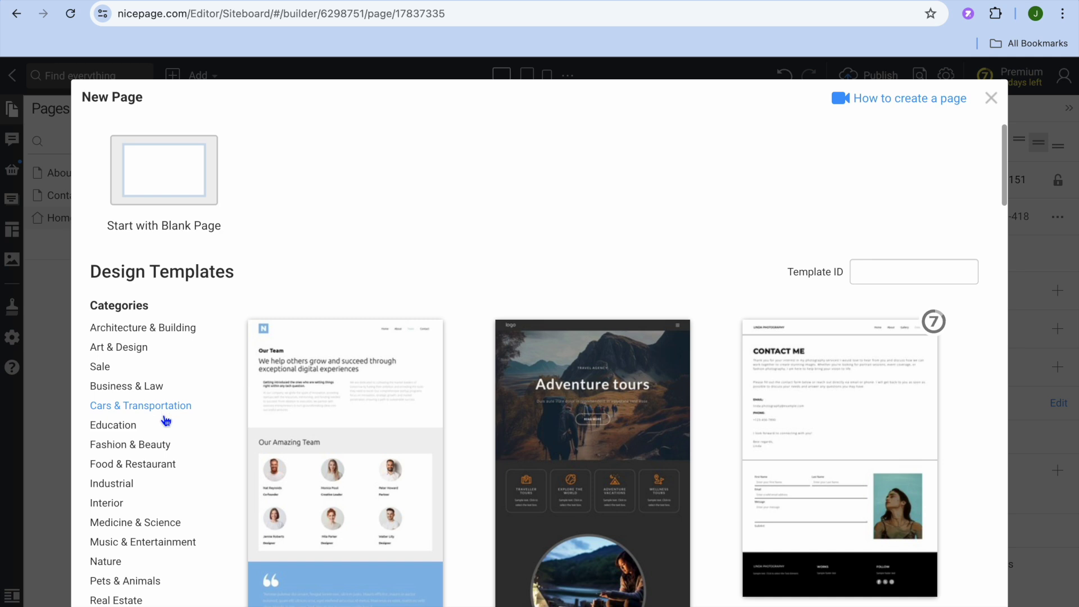
Add blank pages via Start with Blank Page and Done, then open Page 2.
{"action": "left_click", "coordinate": [177, 191]}
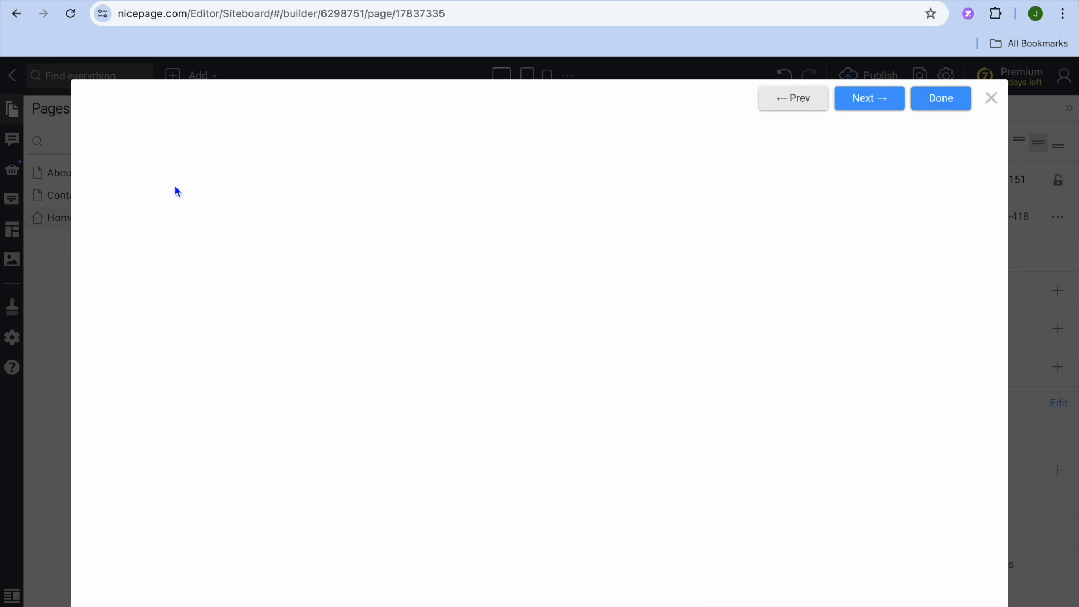
{"action": "left_click", "coordinate": [870, 105]}
{"action": "left_click", "coordinate": [942, 102]}
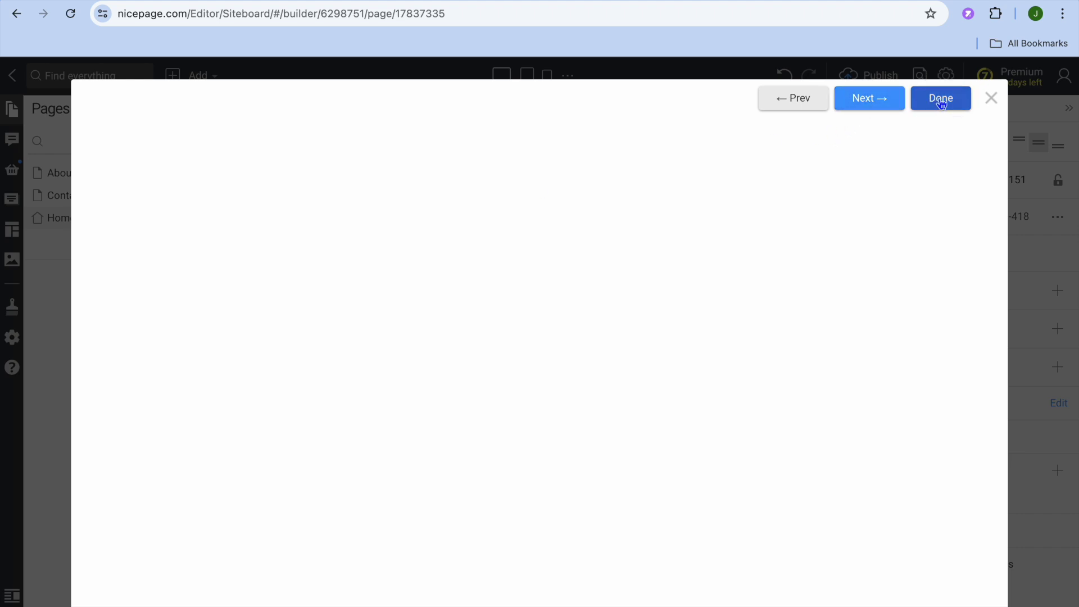
{"action": "left_click", "coordinate": [945, 105]}
{"action": "left_click", "coordinate": [992, 99]}
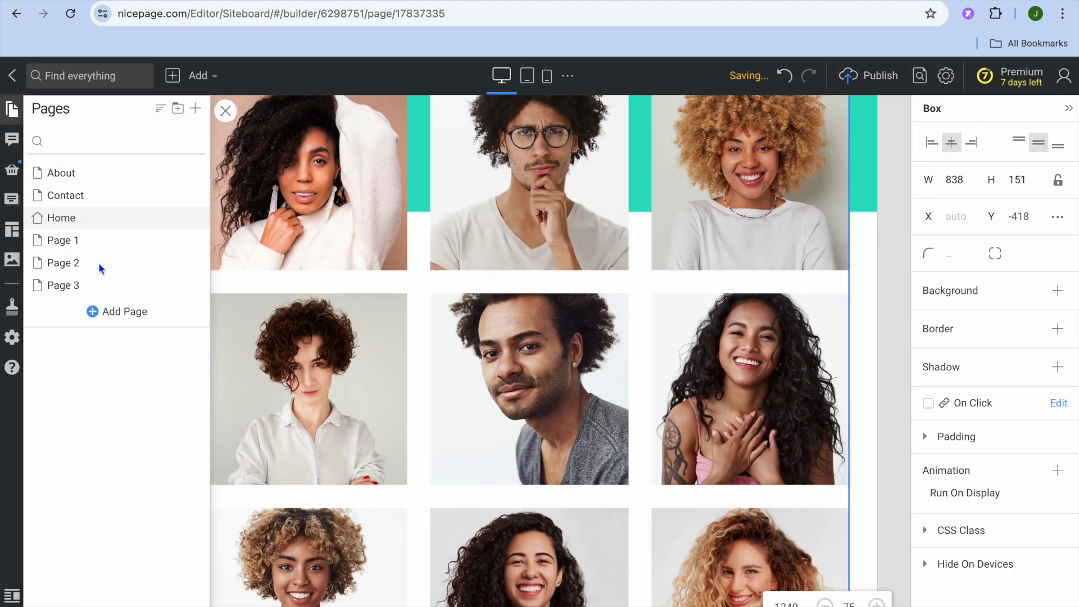
{"action": "left_click", "coordinate": [65, 262]}
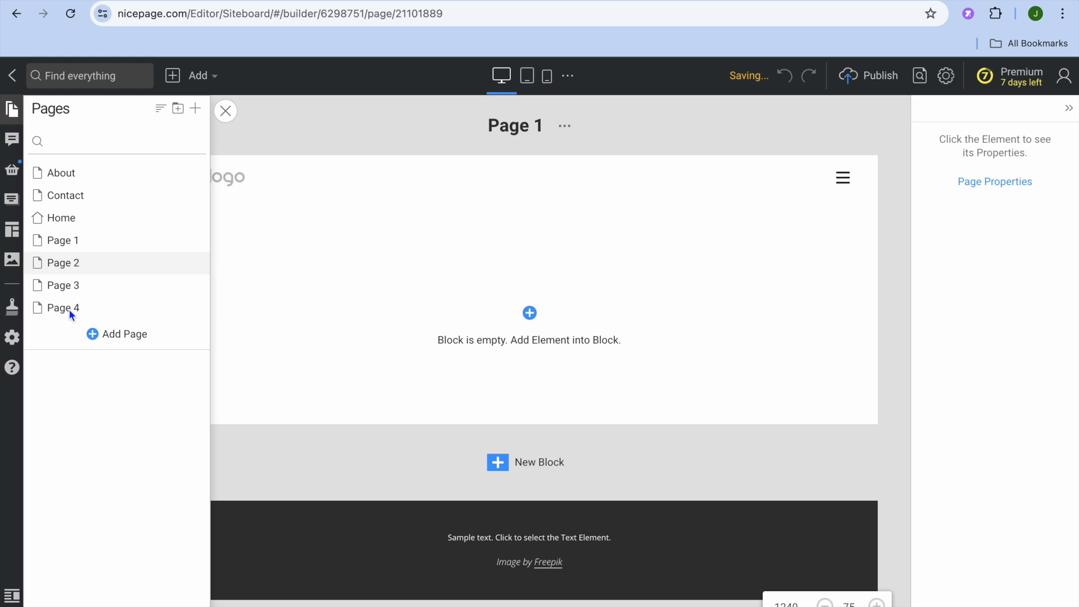
Create a page from the meeting-room Page Design and add an extra header block.
{"action": "left_click", "coordinate": [530, 314]}
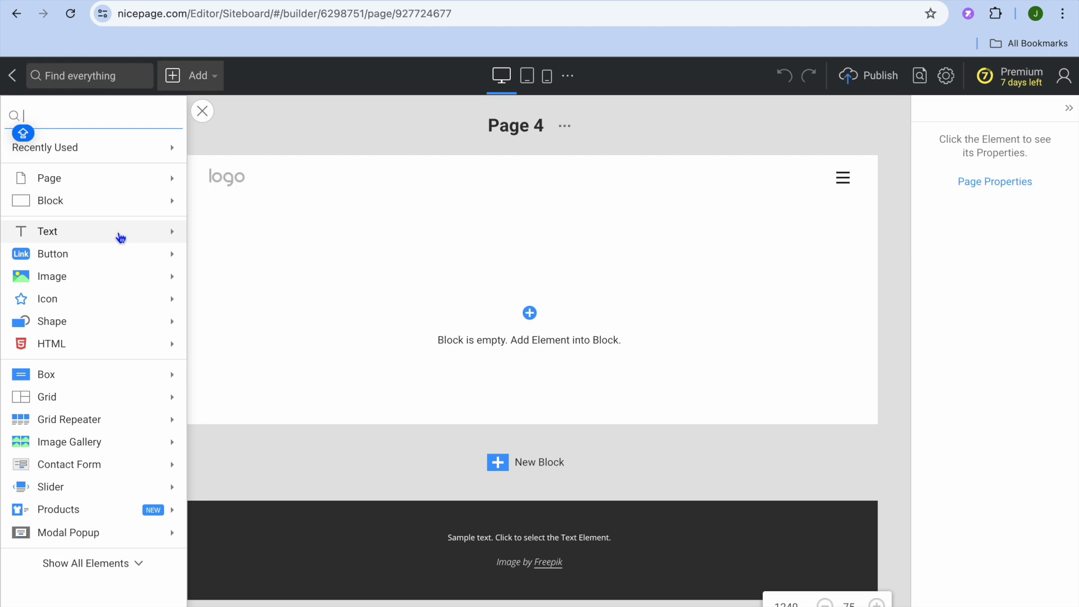
{"action": "mouse_move", "coordinate": [120, 237]}
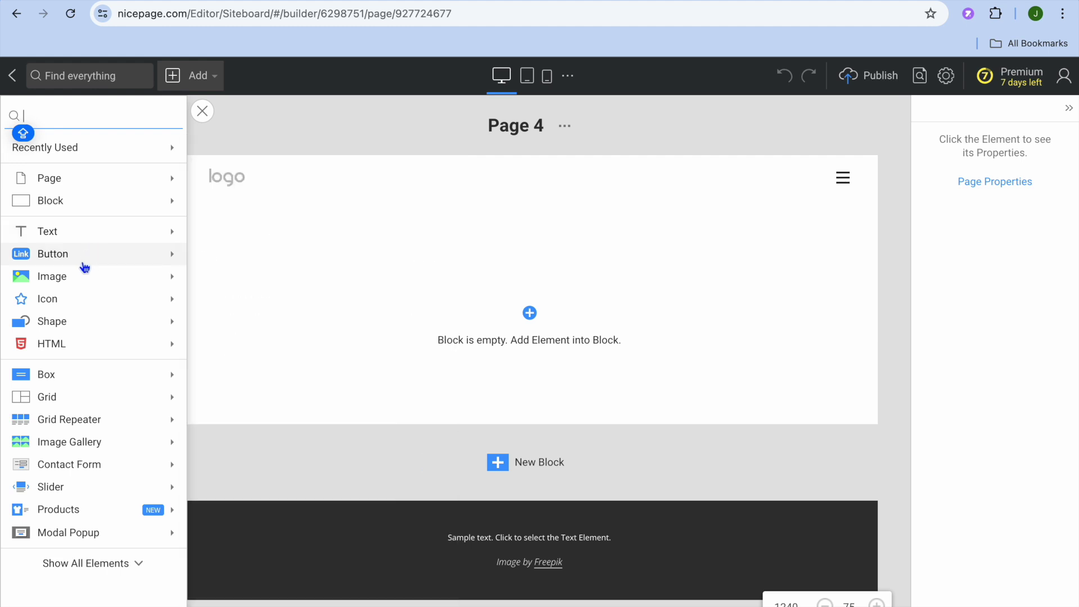
{"action": "mouse_move", "coordinate": [87, 257]}
{"action": "mouse_move", "coordinate": [118, 182]}
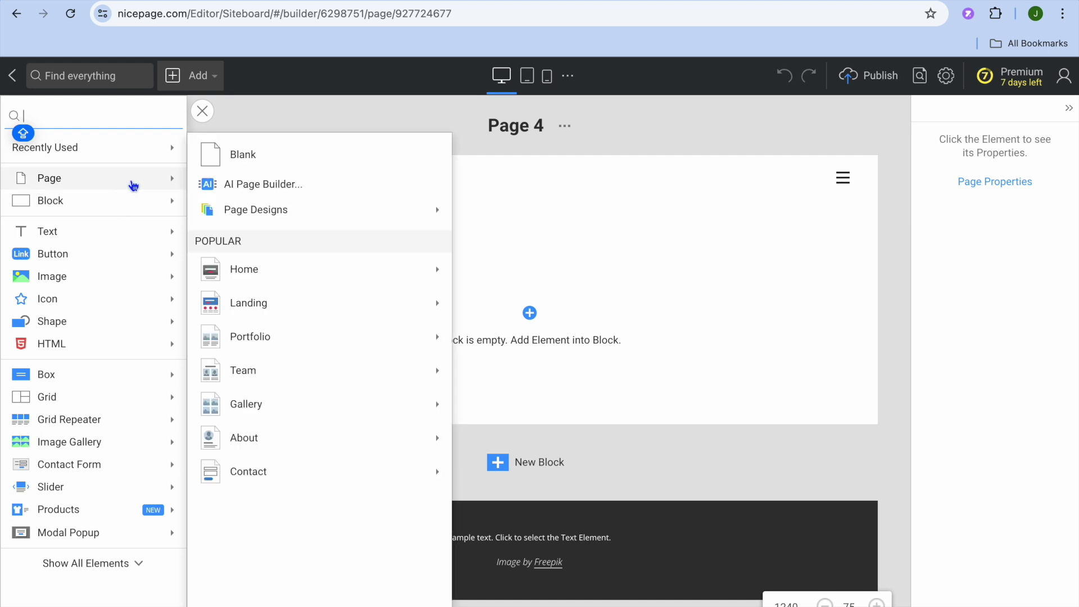
{"action": "mouse_move", "coordinate": [257, 211]}
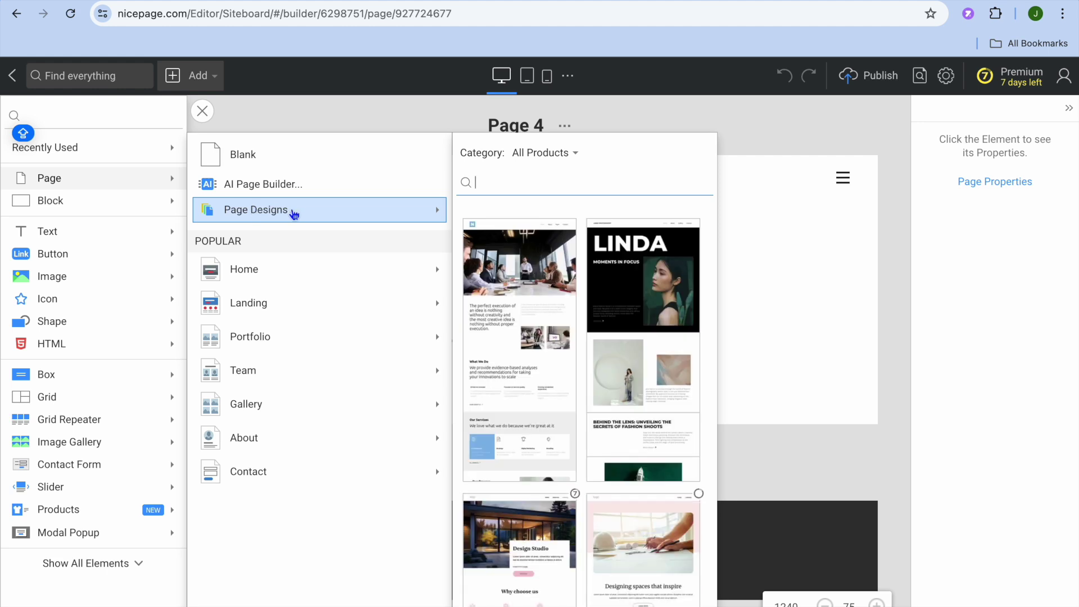
{"action": "left_click", "coordinate": [512, 281]}
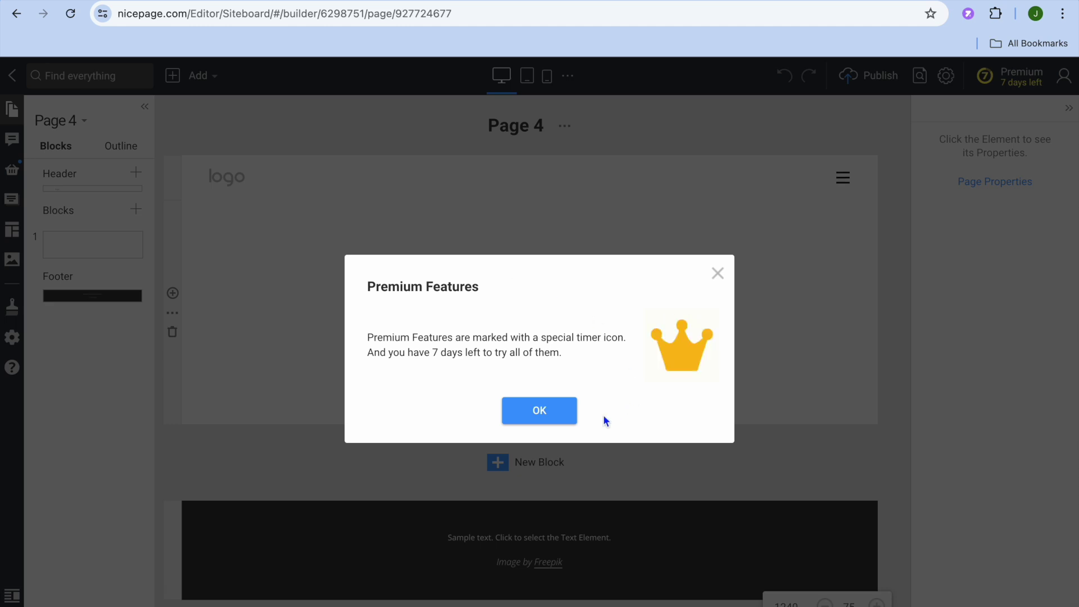
{"action": "left_click", "coordinate": [718, 274]}
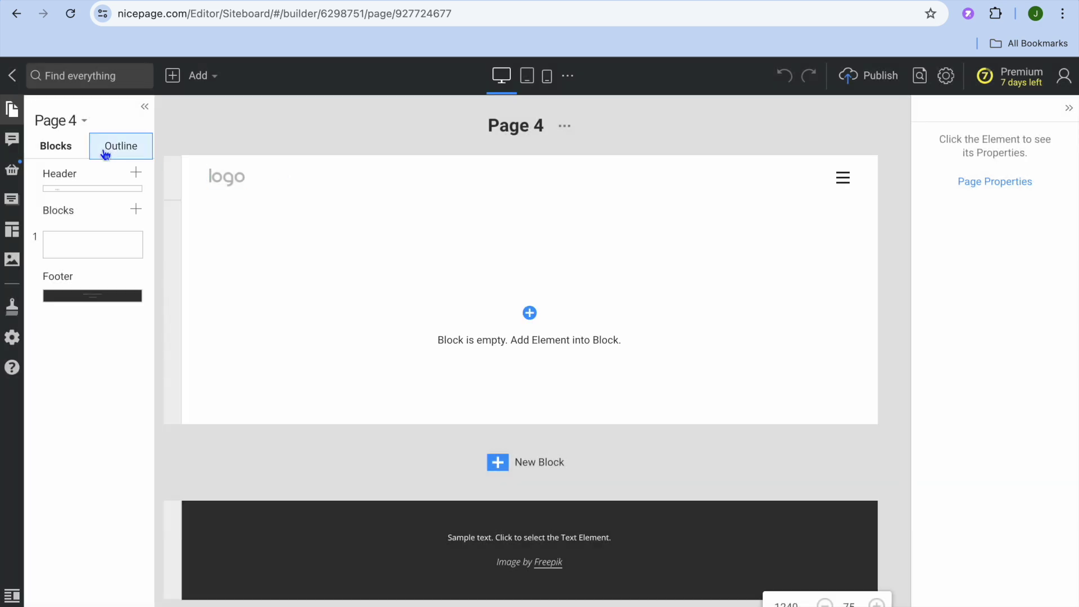
{"action": "left_click", "coordinate": [136, 172]}
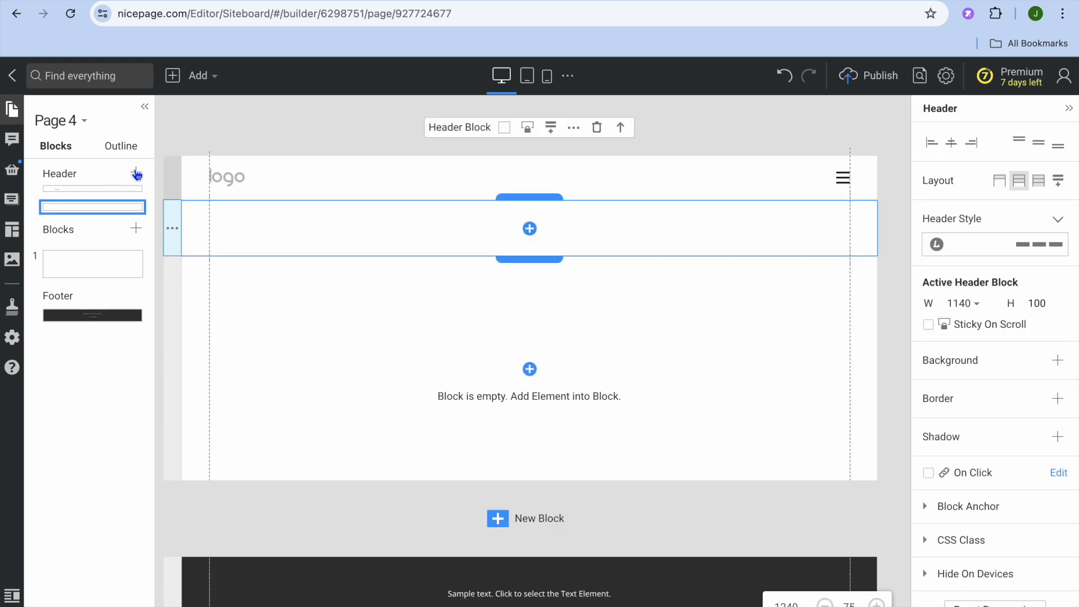
{"action": "left_click", "coordinate": [529, 228]}
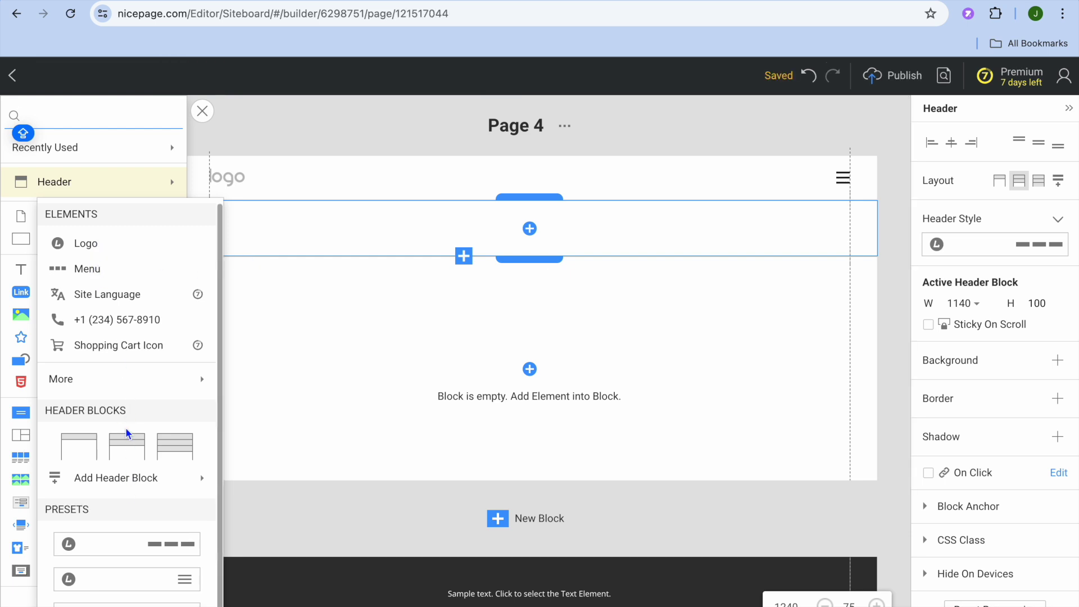
Review Page 5's meeting-room layout, then bring up the Publish And Export options.
{"action": "mouse_move", "coordinate": [137, 356]}
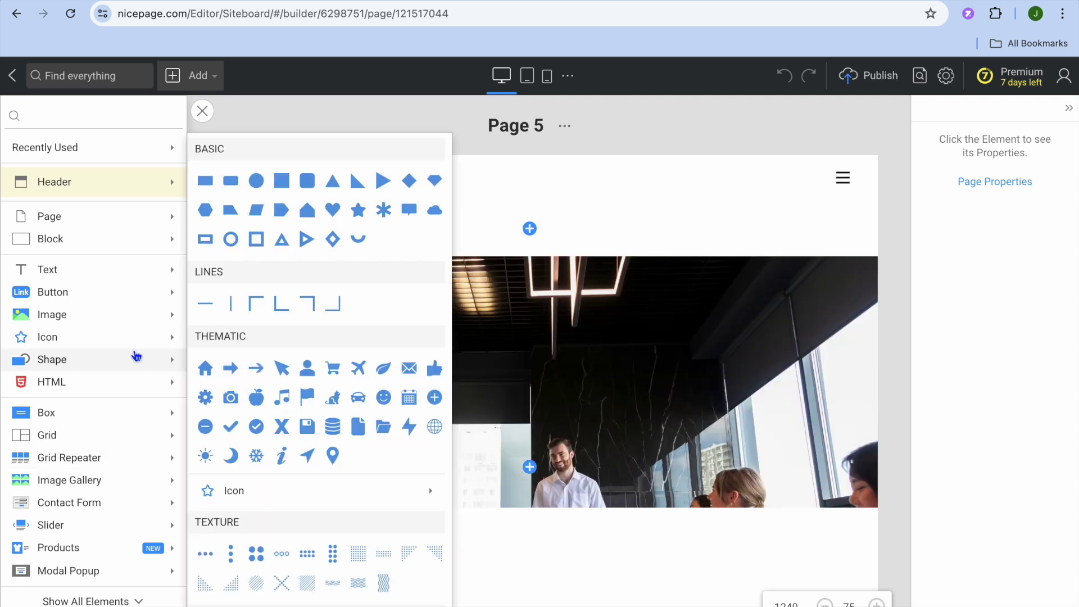
{"action": "scroll", "coordinate": [599, 277], "scroll_direction": "down", "scroll_amount": 5}
{"action": "scroll", "coordinate": [599, 278], "scroll_direction": "down", "scroll_amount": 15}
{"action": "scroll", "coordinate": [599, 278], "scroll_direction": "up", "scroll_amount": 10}
{"action": "scroll", "coordinate": [599, 278], "scroll_direction": "up", "scroll_amount": 10}
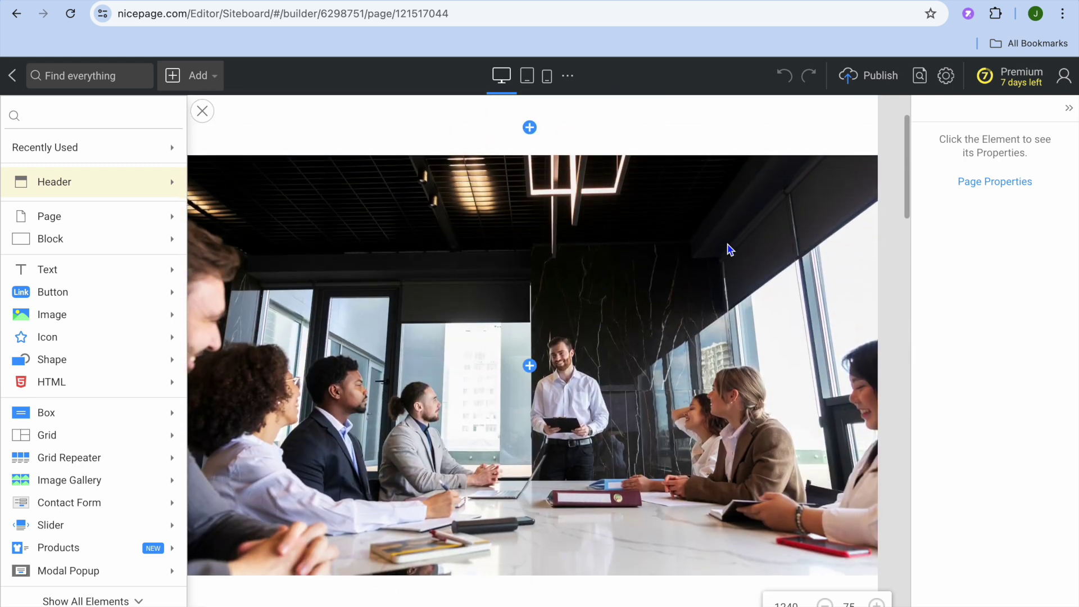
{"action": "left_click", "coordinate": [868, 82]}
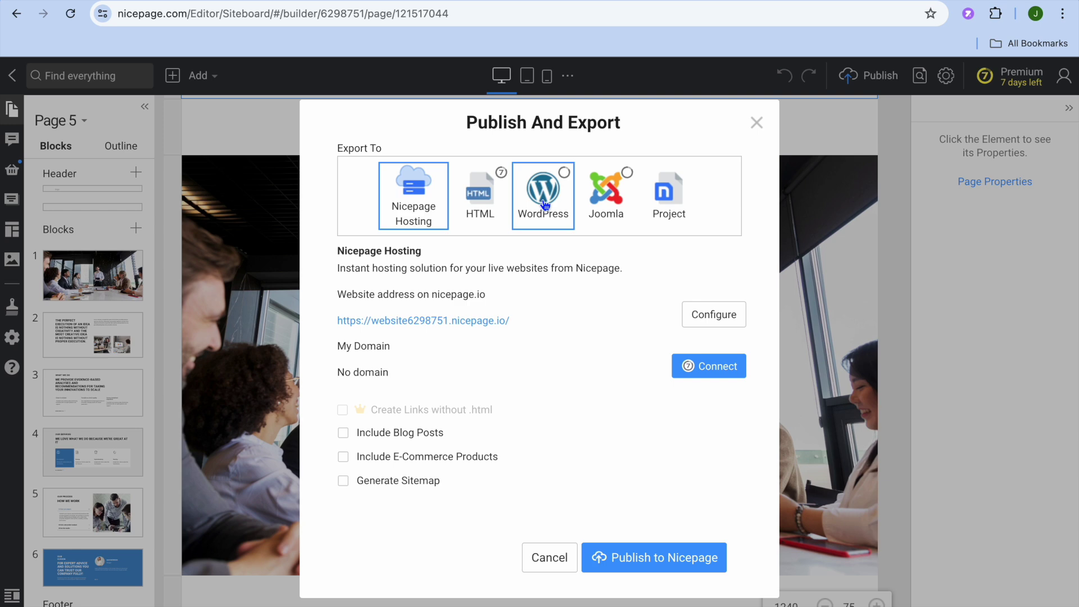
Publish the site to Nicepage hosting at website6298751.nicepage.io, copy the live address, and open it.
{"action": "left_click", "coordinate": [634, 558]}
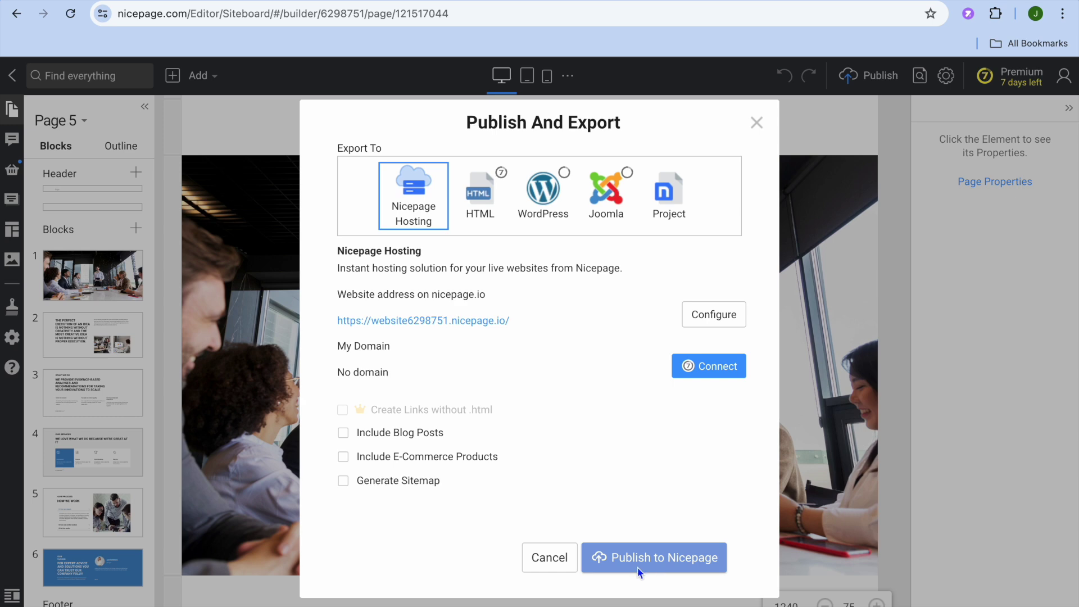
{"action": "left_click", "coordinate": [715, 367]}
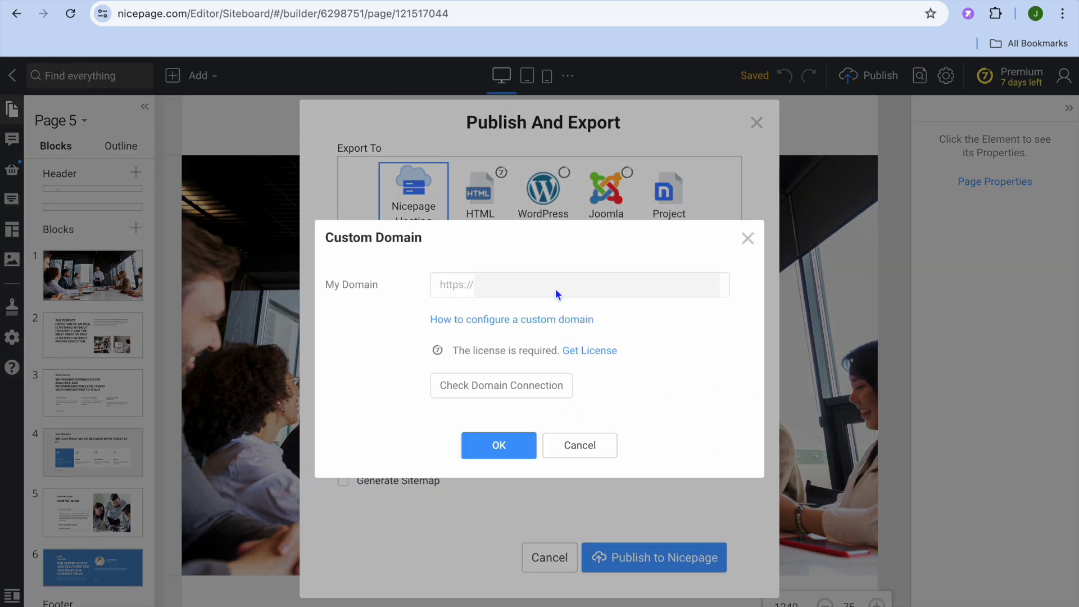
{"action": "left_click", "coordinate": [513, 453]}
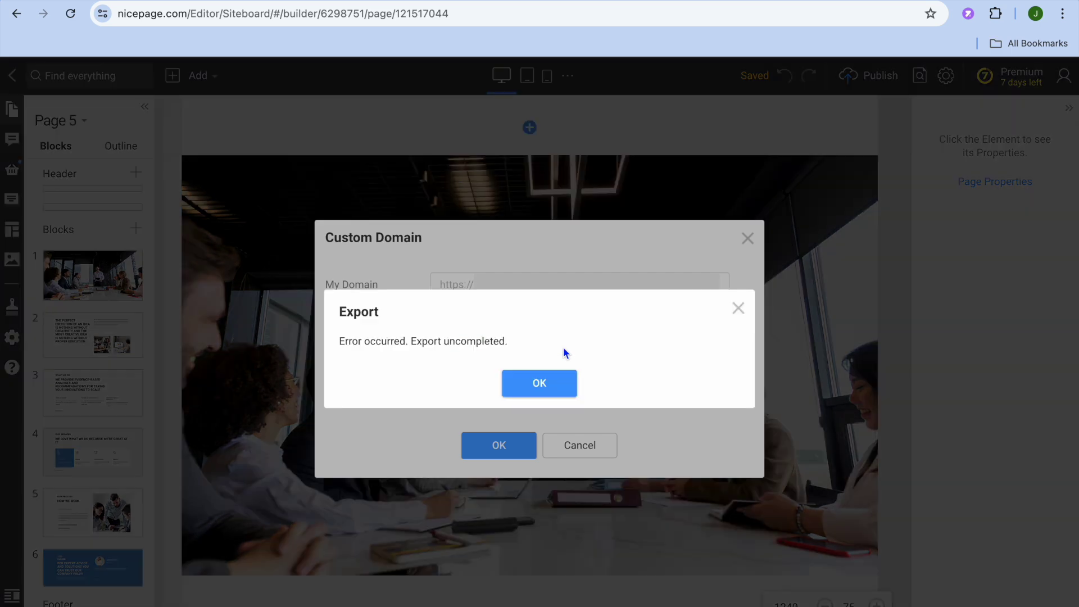
{"action": "left_click", "coordinate": [540, 382]}
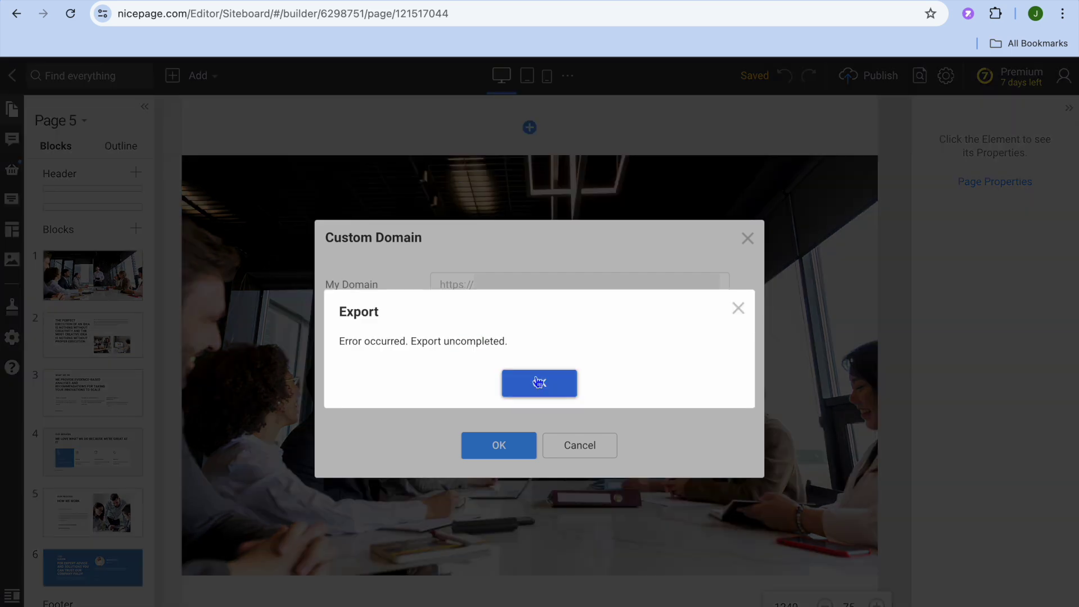
{"action": "left_click", "coordinate": [510, 446]}
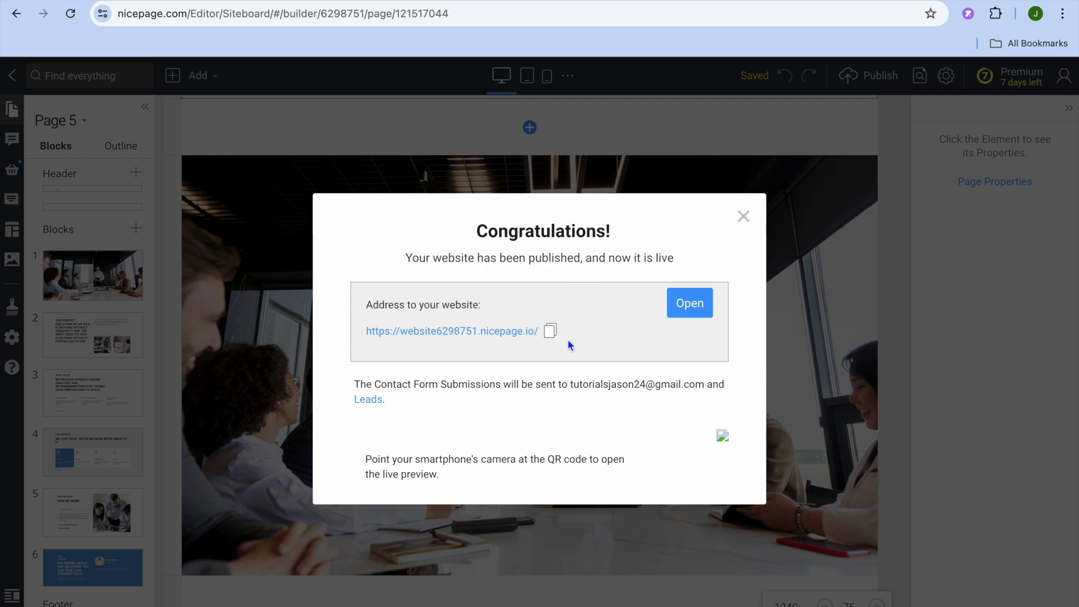
{"action": "left_click", "coordinate": [550, 332]}
{"action": "left_click", "coordinate": [700, 309]}
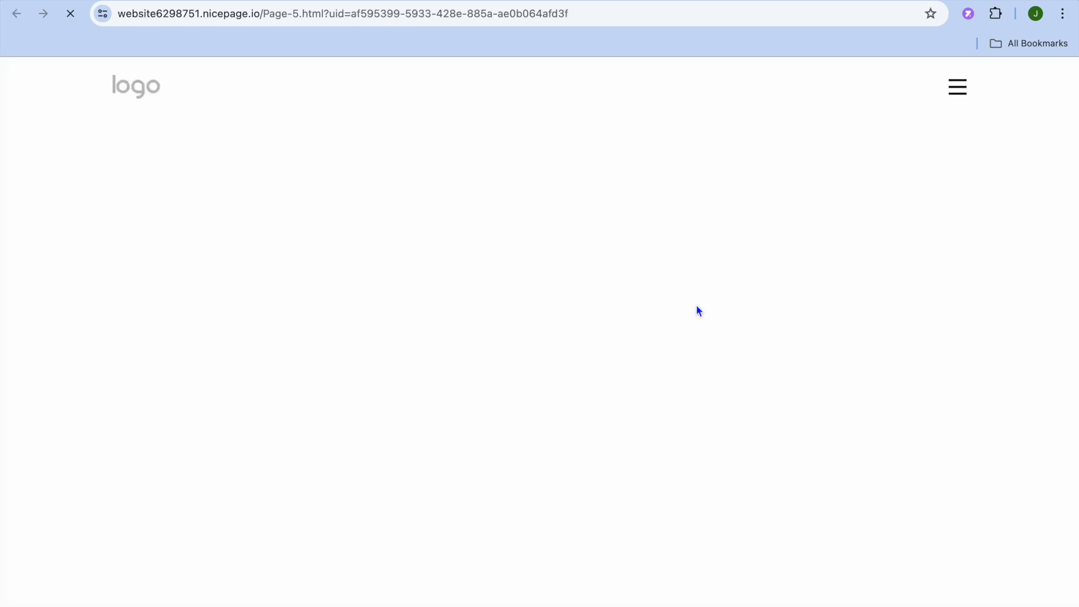
Scroll through the live Page 5 of the published site.
{"action": "scroll", "coordinate": [549, 192], "scroll_direction": "down", "scroll_amount": 15}
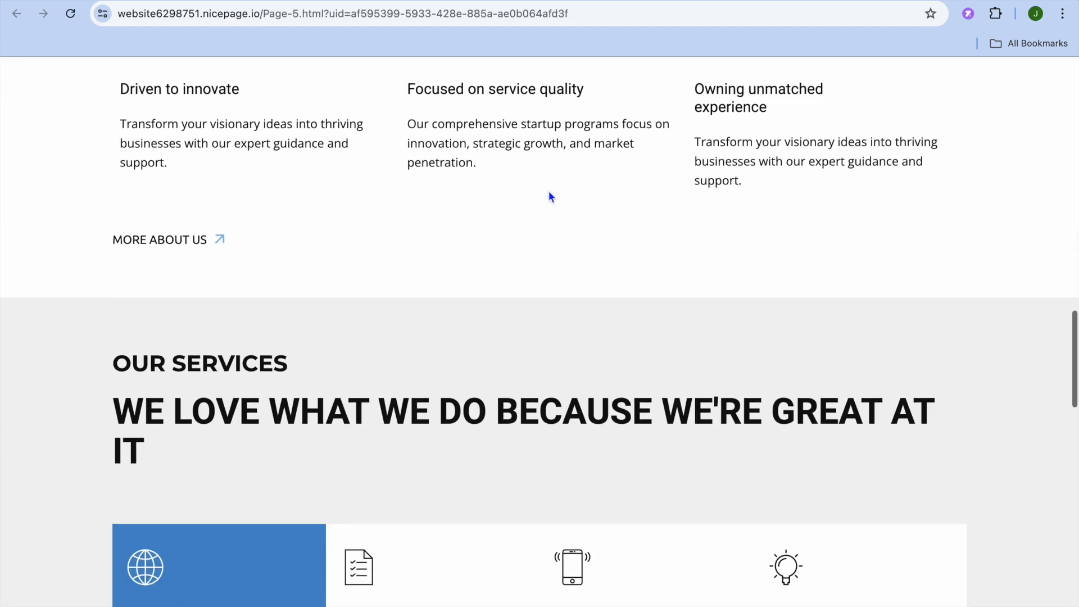
{"action": "scroll", "coordinate": [550, 195], "scroll_direction": "up", "scroll_amount": 15}
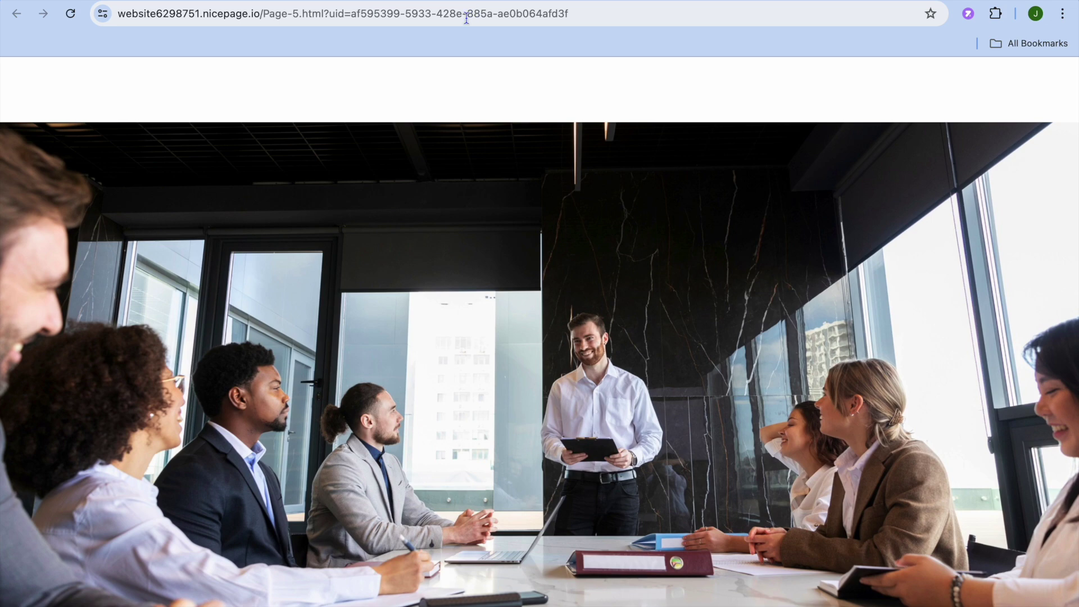
{"action": "scroll", "coordinate": [434, 231], "scroll_direction": "up", "scroll_amount": 3}
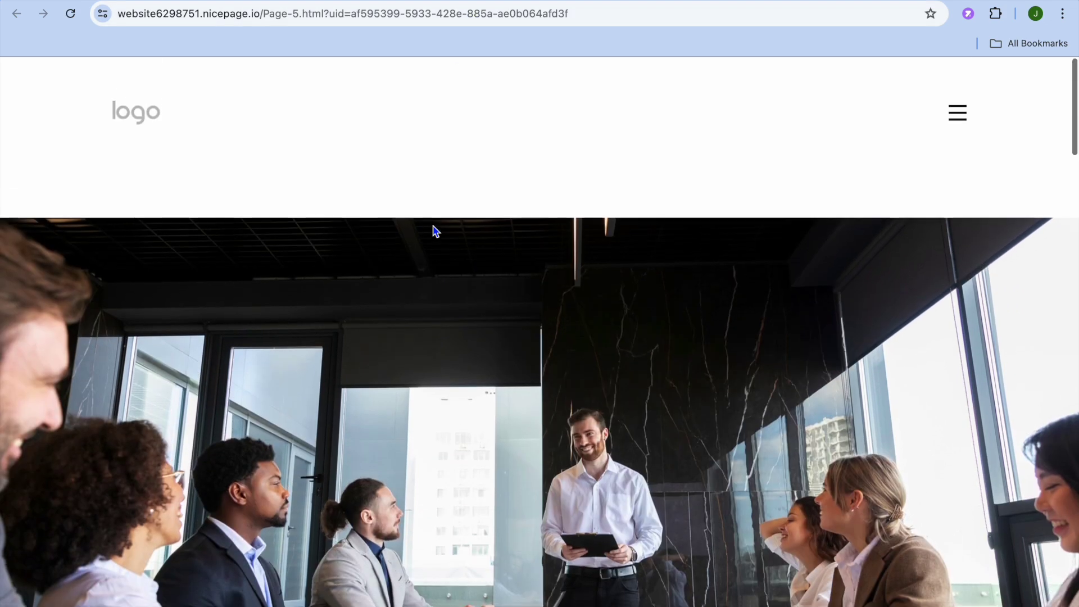
Try the logo link, then go to the live site's Home page via the hamburger menu.
{"action": "left_click", "coordinate": [153, 92]}
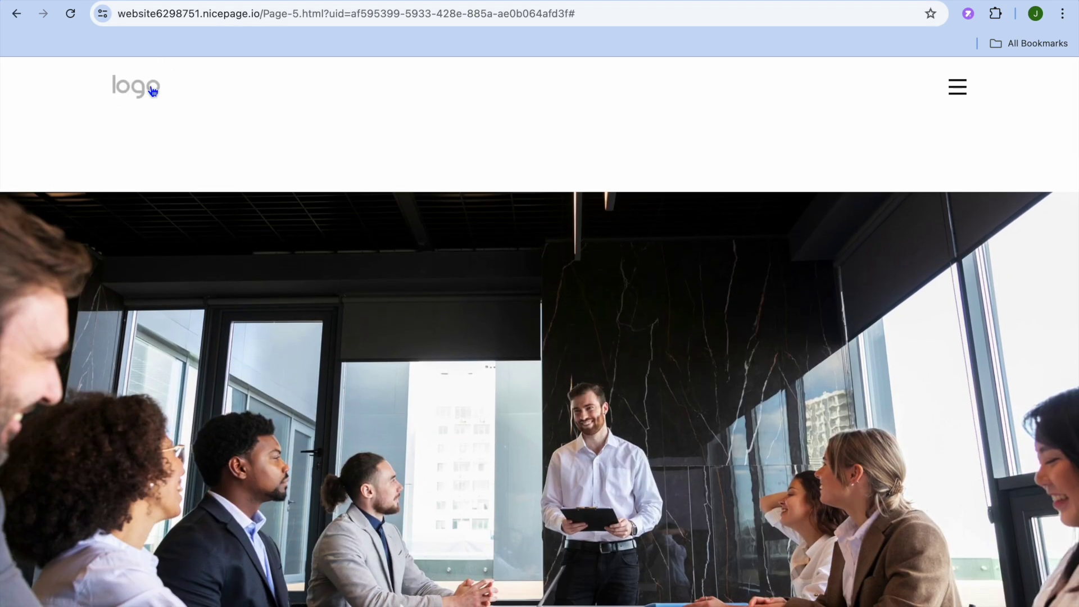
{"action": "left_click", "coordinate": [957, 87]}
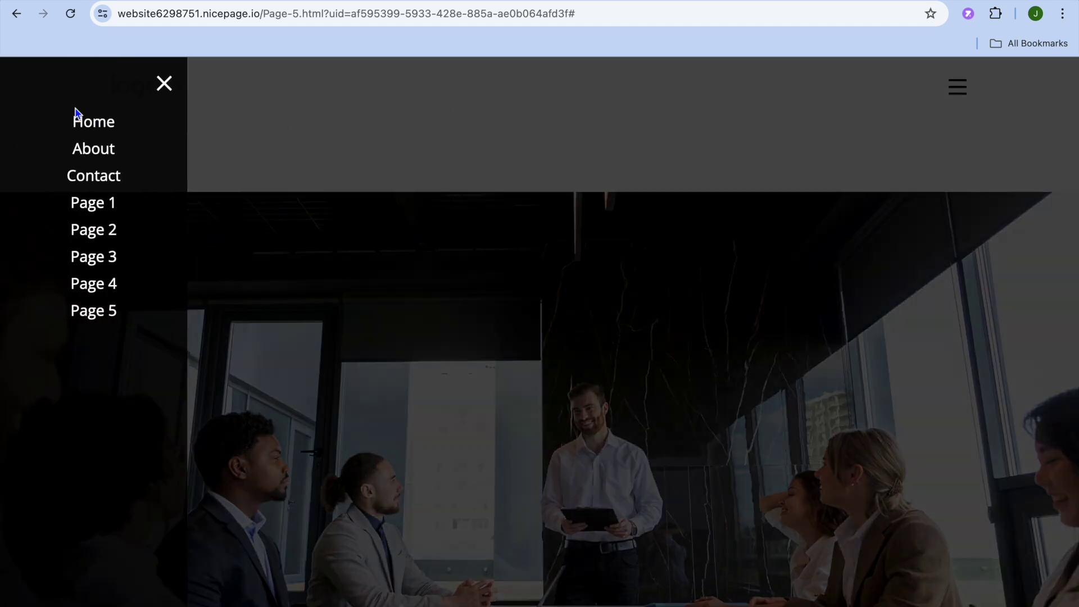
{"action": "left_click", "coordinate": [90, 126]}
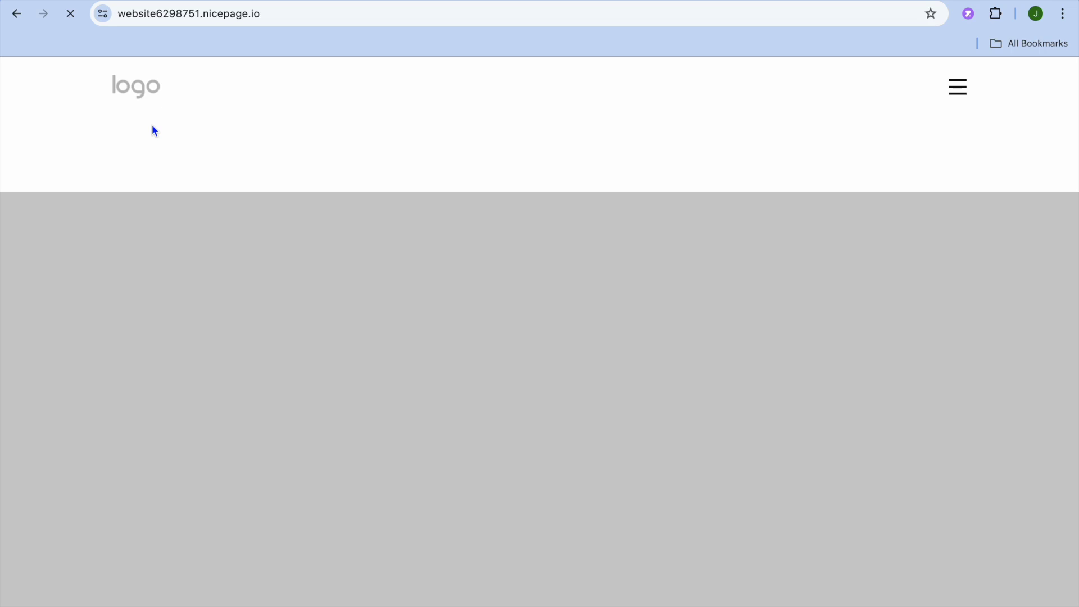